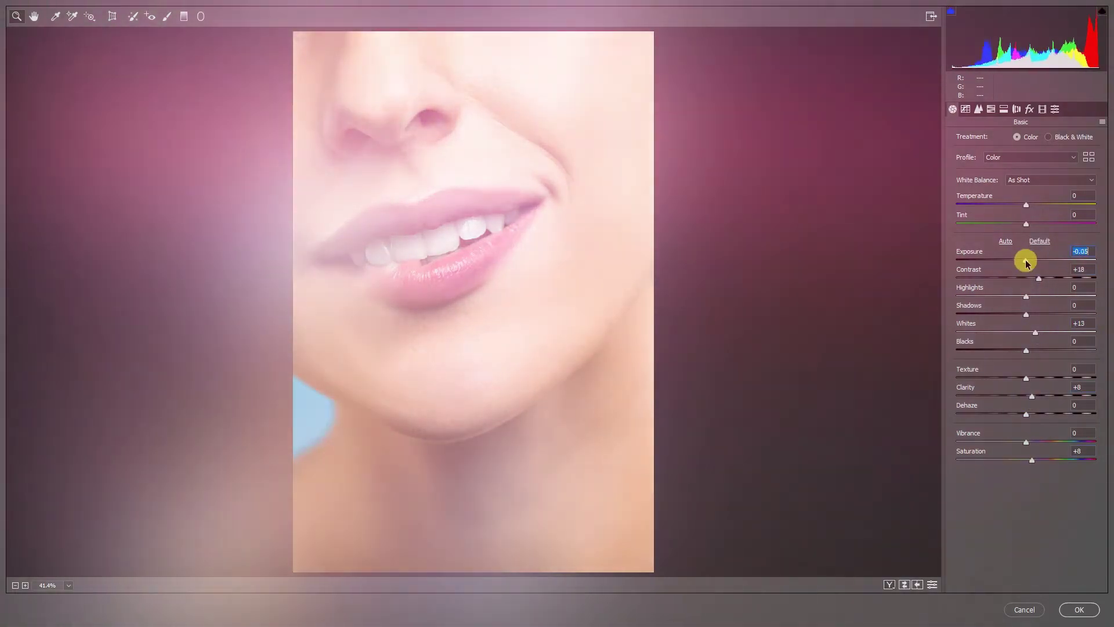
- Preview the tone curve, then select the Brush and stroke across the upper lip
click(978, 109)
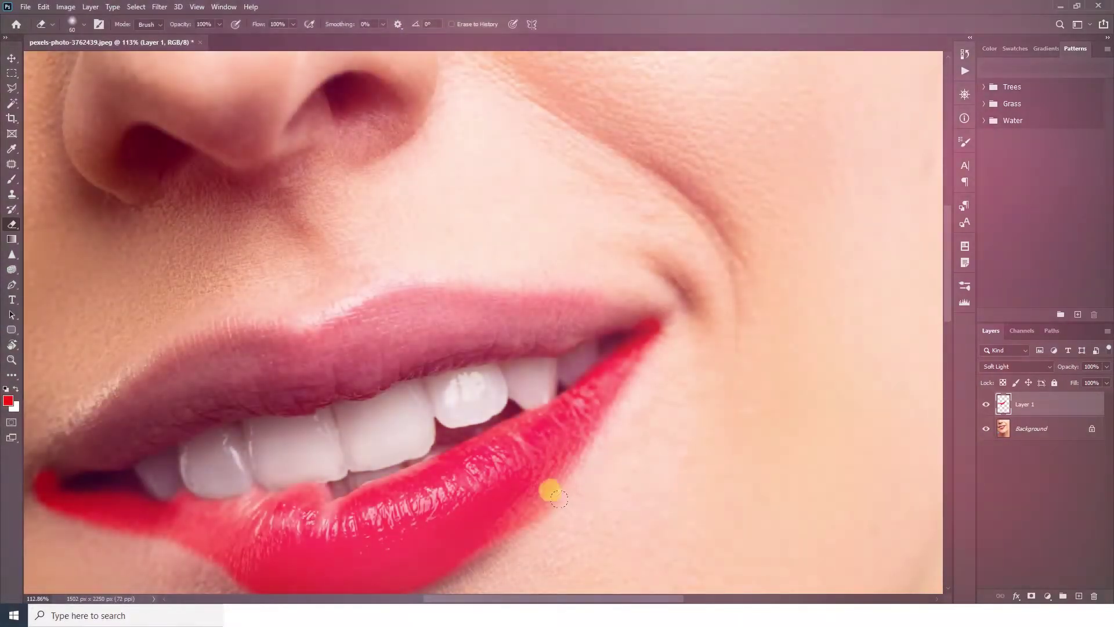
right_click(12, 179)
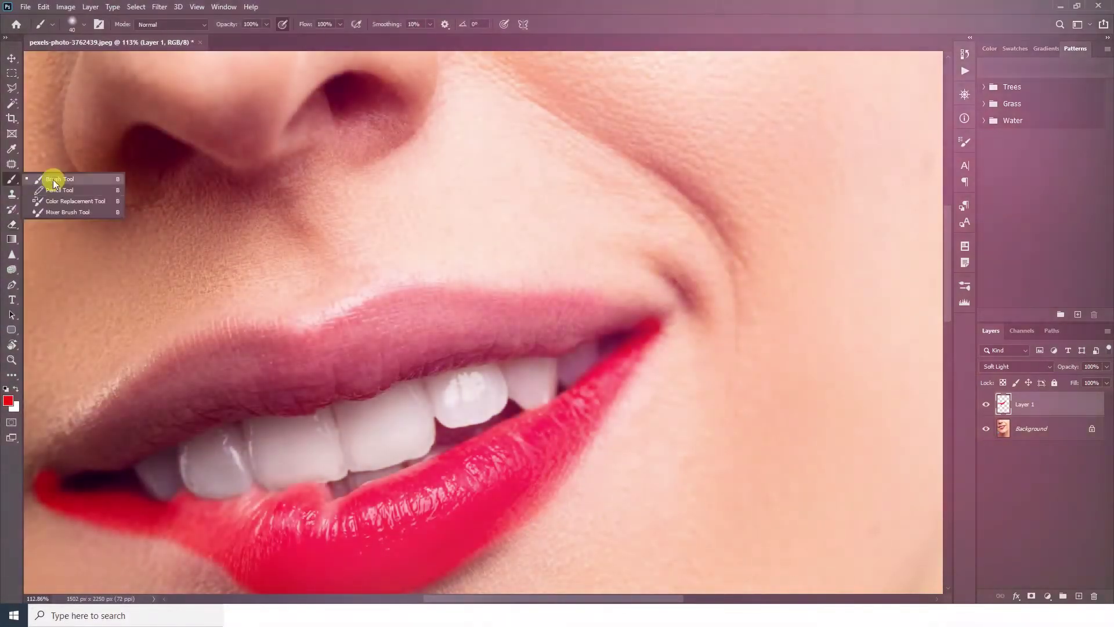
click(52, 174)
mouse_move(493, 336)
mouse_down()
mouse_move(435, 281)
mouse_move(405, 318)
mouse_up()
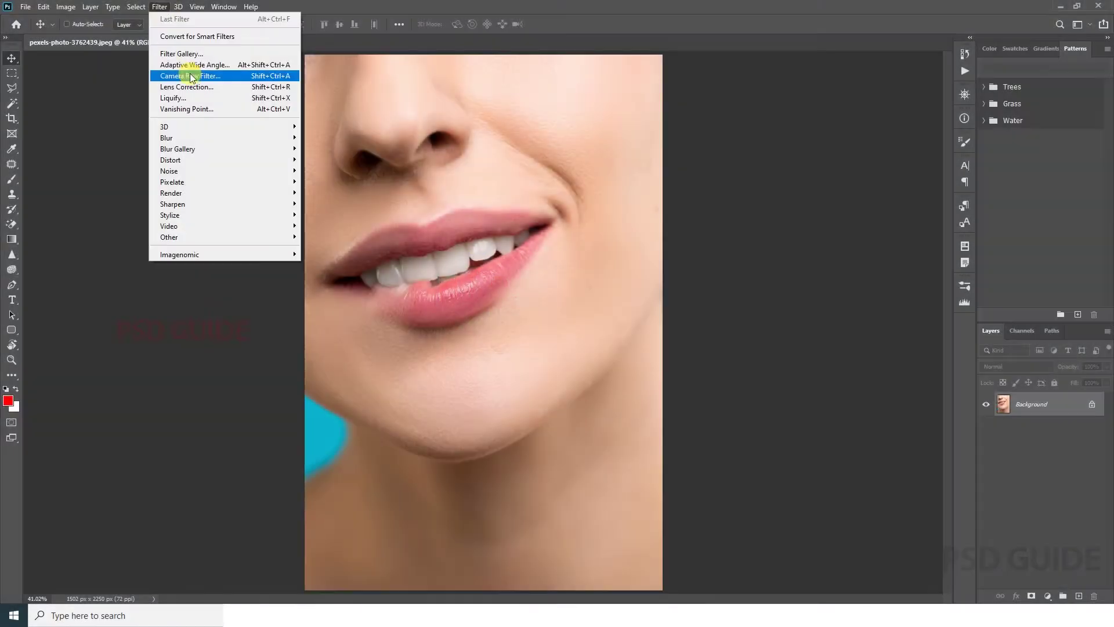
- In Camera Raw, set Contrast +18, Whites +13, Clarity +8 and Blacks -7
click(187, 77)
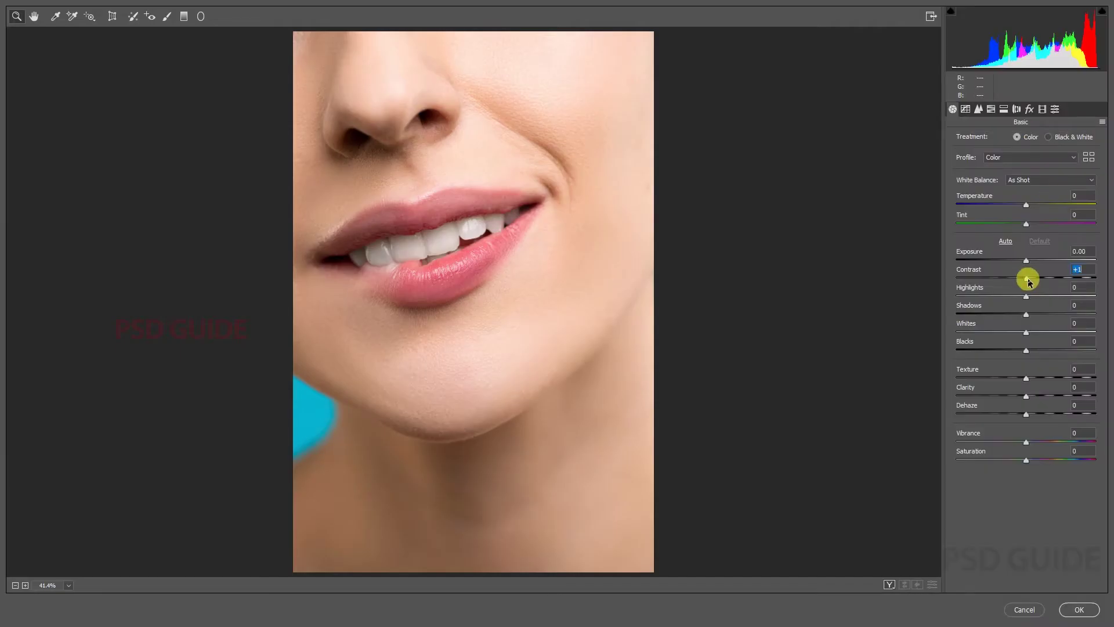
drag(1027, 279, 1038, 278)
drag(1027, 333, 1039, 332)
drag(1027, 397, 1033, 397)
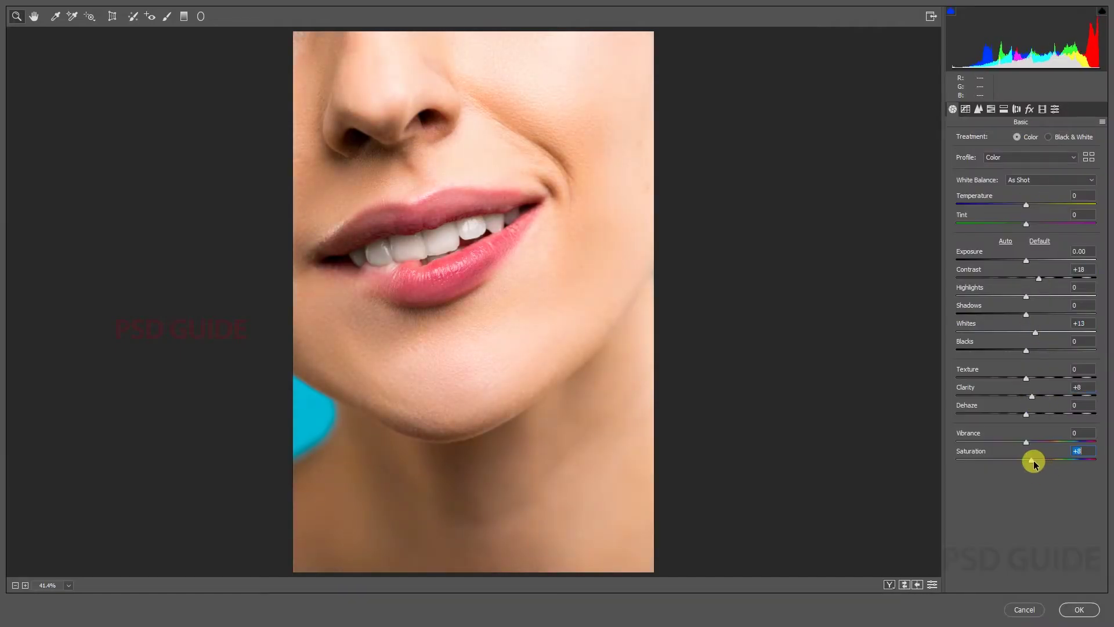
key(ctrl+alt+2)
key(ctrl+alt+3)
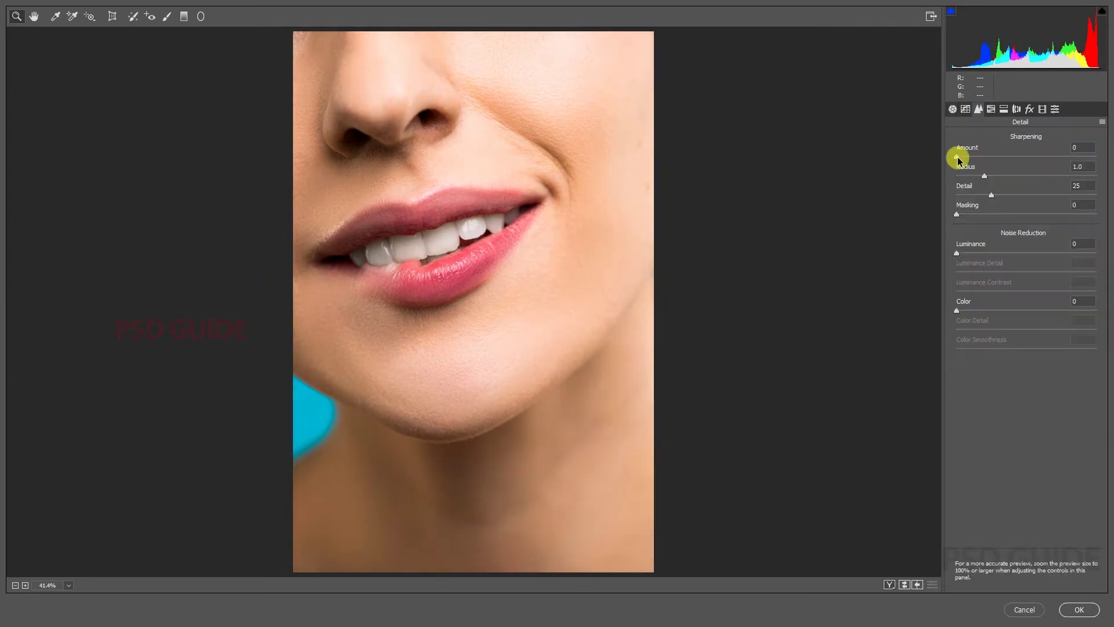
click(953, 109)
drag(1026, 350, 1023, 351)
- Apply the Camera Raw adjustments and zoom in closely on the lips
click(1074, 608)
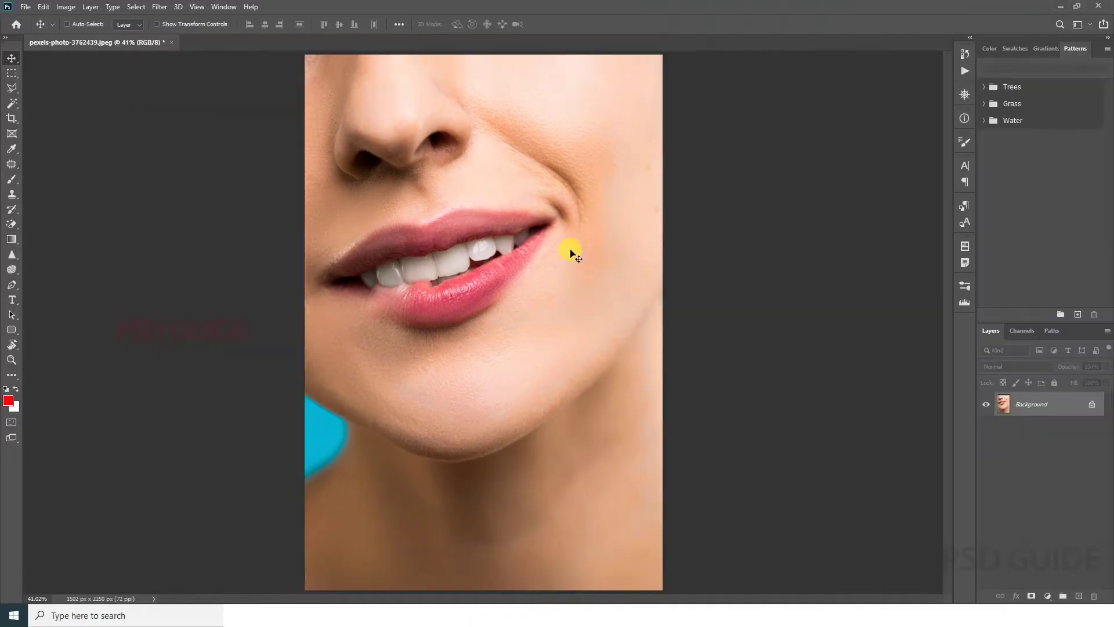
drag(572, 249, 517, 90)
right_click(575, 310)
click(575, 315)
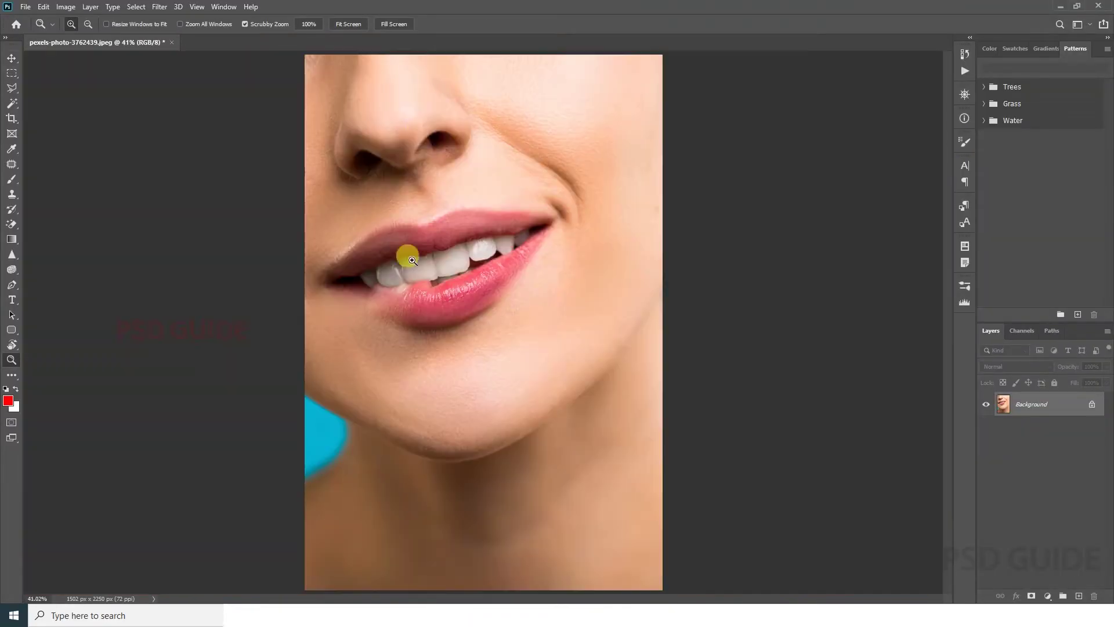
drag(407, 256, 477, 281)
- Add a new Screen-mode layer and paint the lower lip solid red
click(1079, 596)
click(1017, 366)
click(995, 407)
key(b)
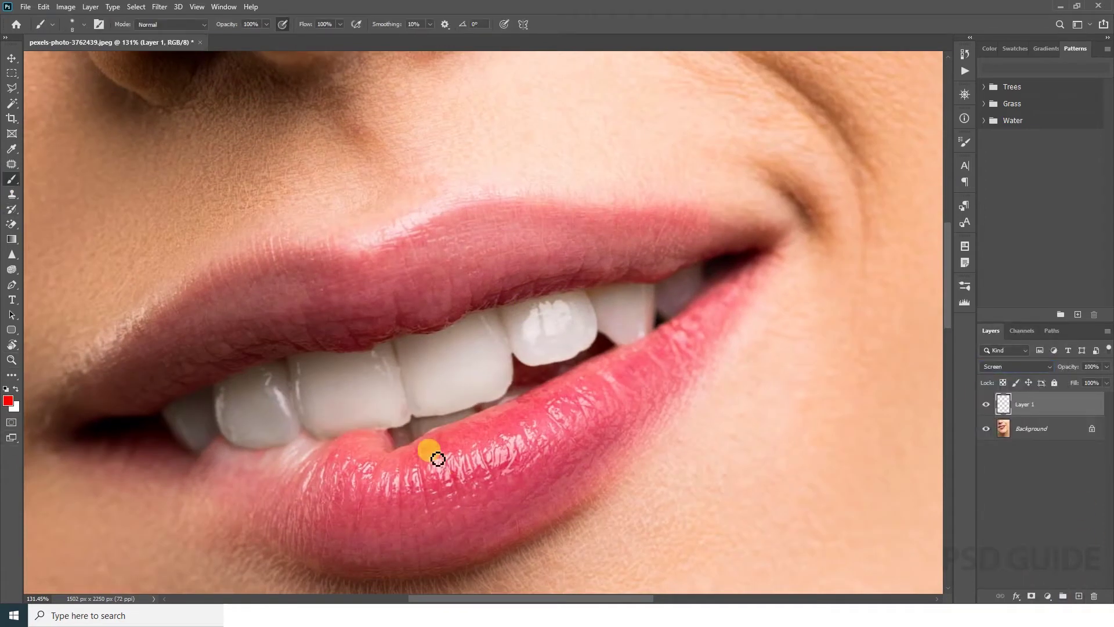
mouse_move(392, 491)
mouse_down()
mouse_move(345, 561)
mouse_move(104, 450)
mouse_move(211, 456)
mouse_move(286, 443)
mouse_move(342, 528)
mouse_move(226, 471)
mouse_up()
mouse_move(328, 502)
mouse_down()
mouse_move(390, 550)
mouse_move(414, 553)
mouse_move(552, 481)
mouse_move(581, 482)
mouse_up()
mouse_move(423, 534)
mouse_down()
mouse_move(435, 511)
mouse_move(589, 438)
mouse_up()
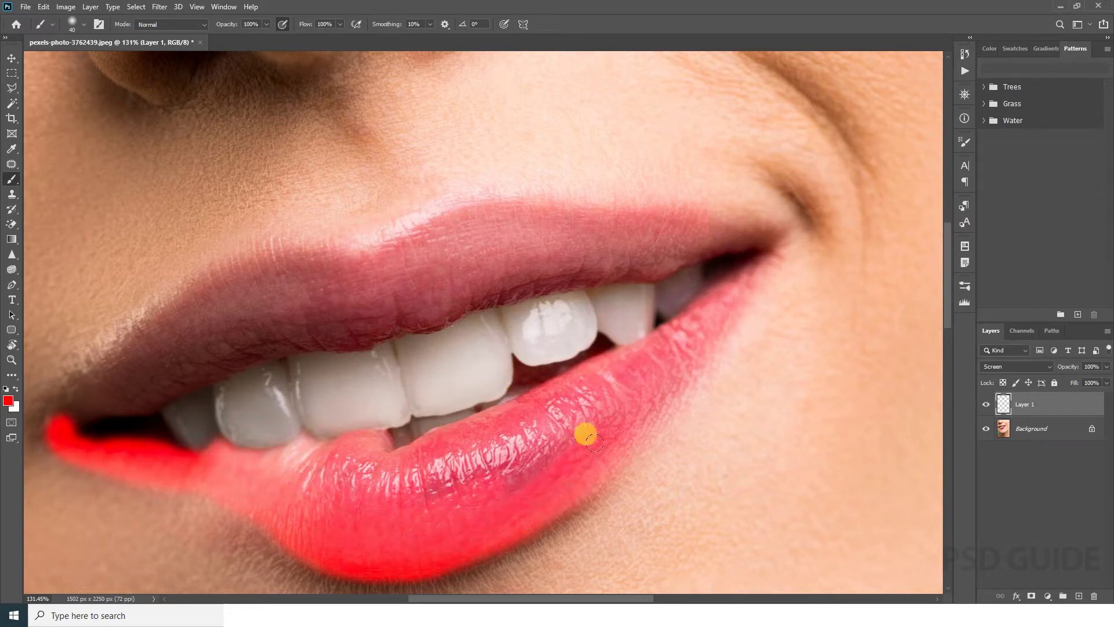
- Set the red lip layer's blend mode to Soft Light after trying Multiply
click(1041, 367)
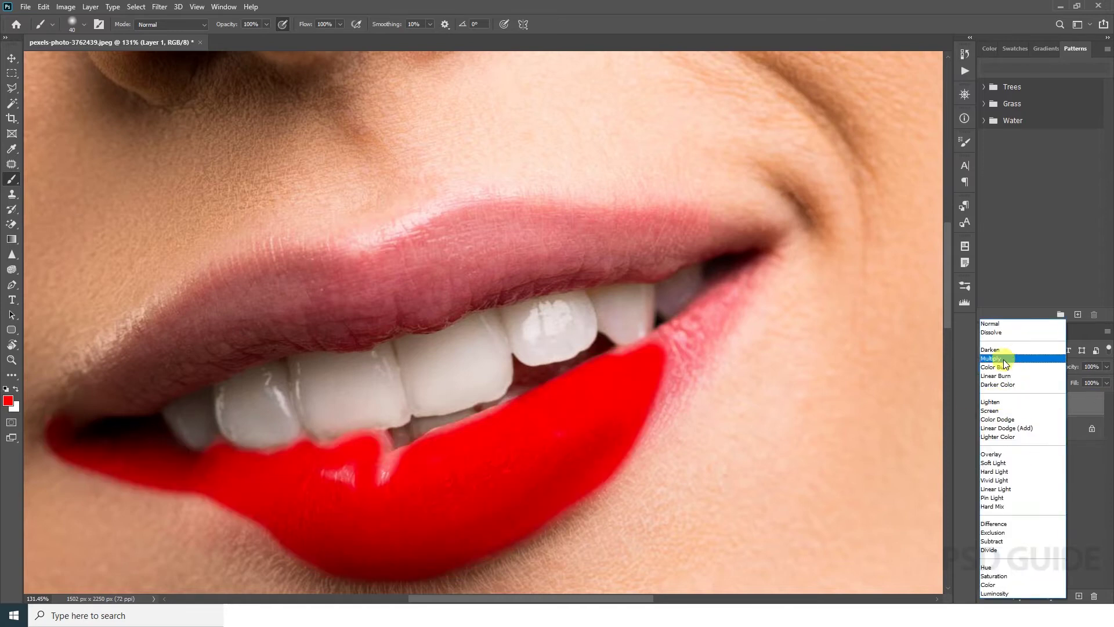
click(1004, 357)
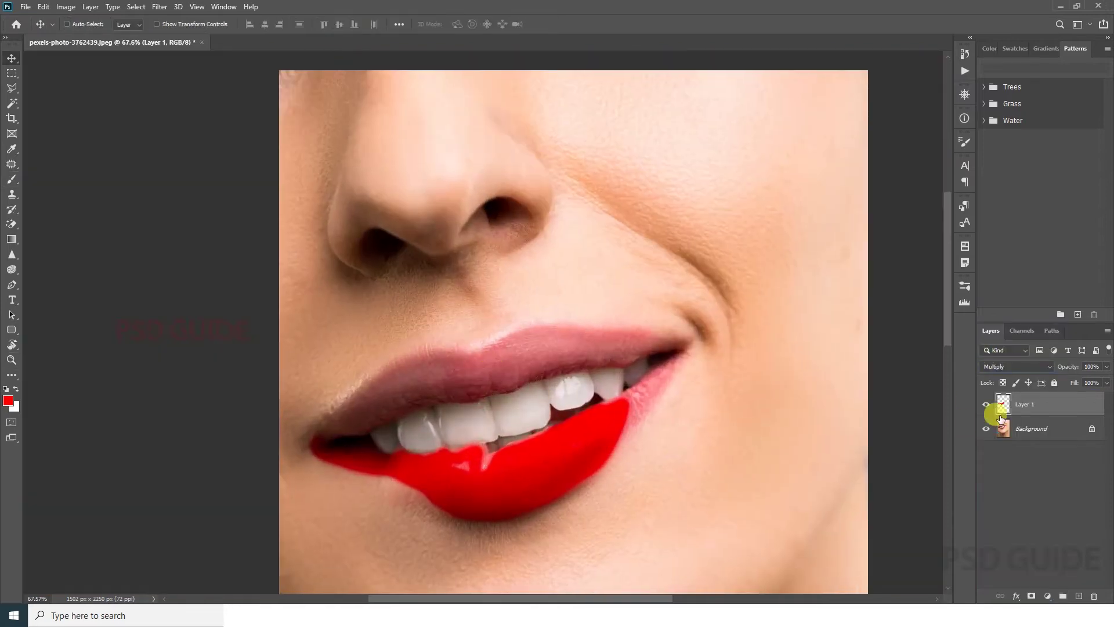
click(1013, 366)
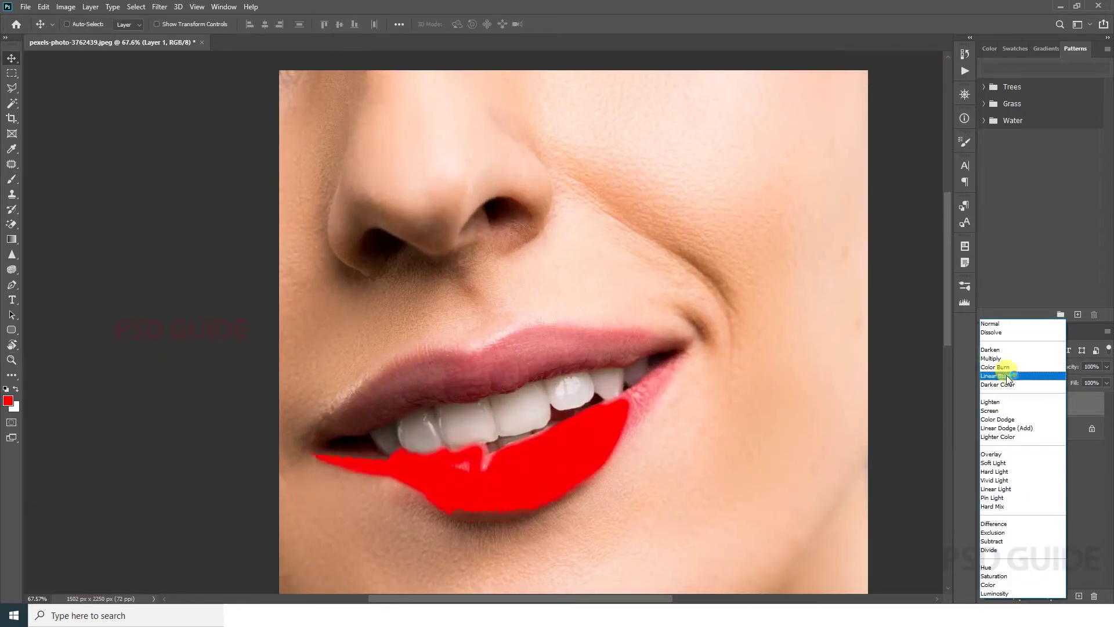
click(1009, 458)
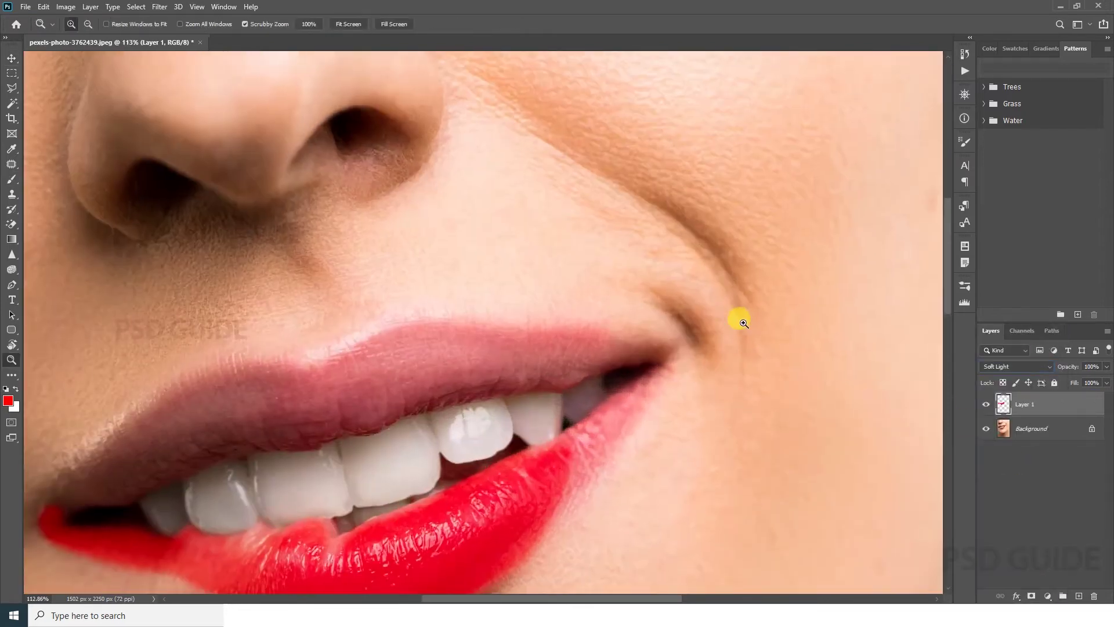
scroll(696, 396, up, 3)
- Extend red toward the lower lip's corner and erase the stray paint
key(b)
drag(650, 325, 527, 415)
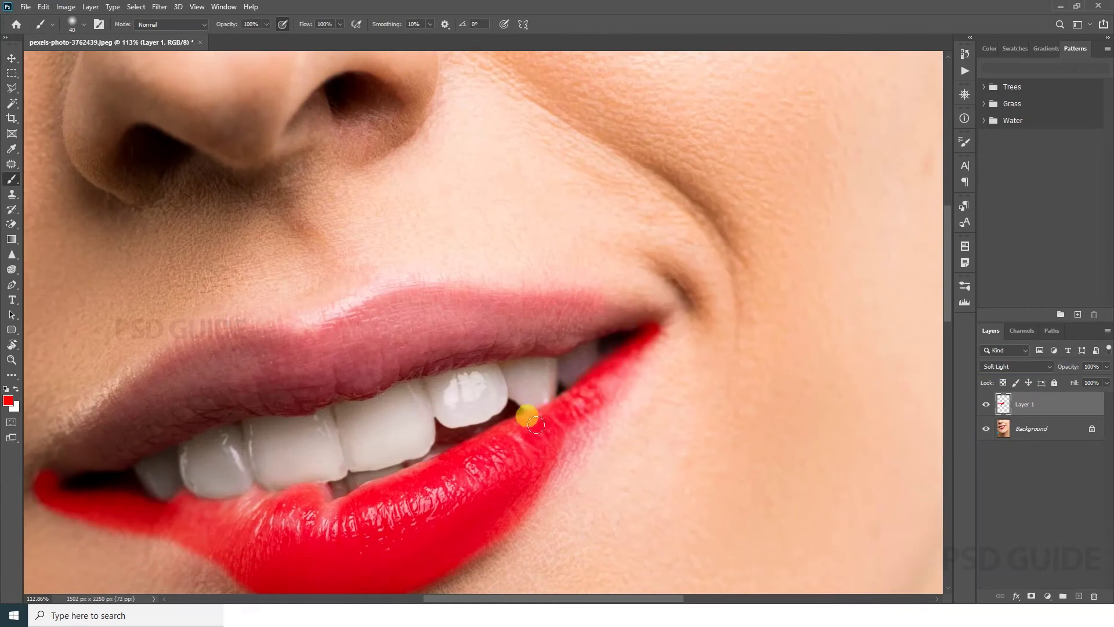
key(e)
click(588, 412)
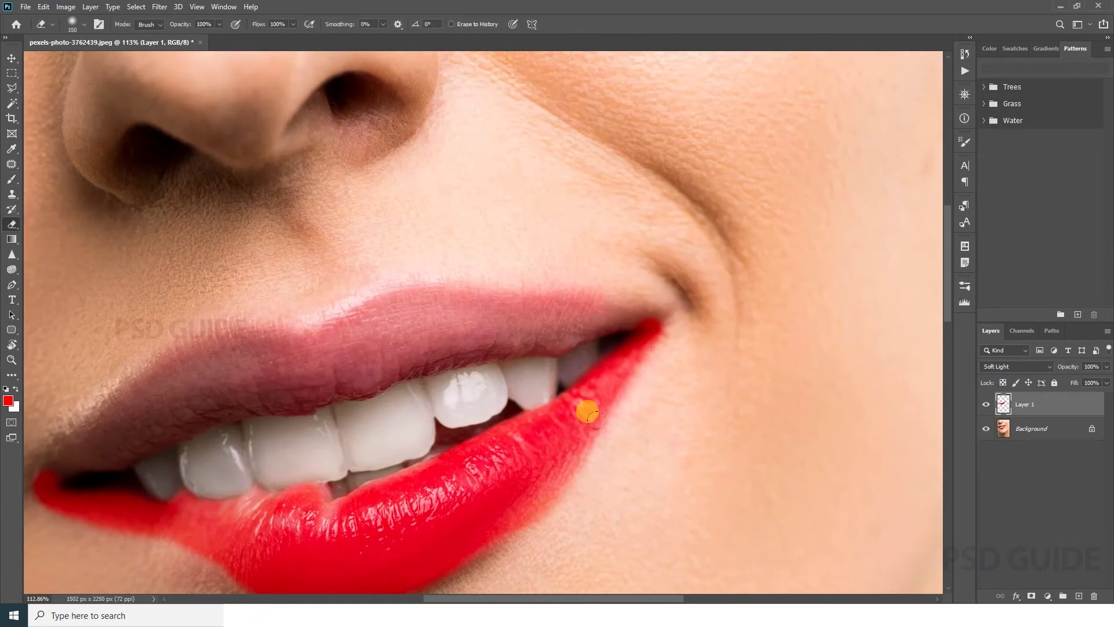
key(b)
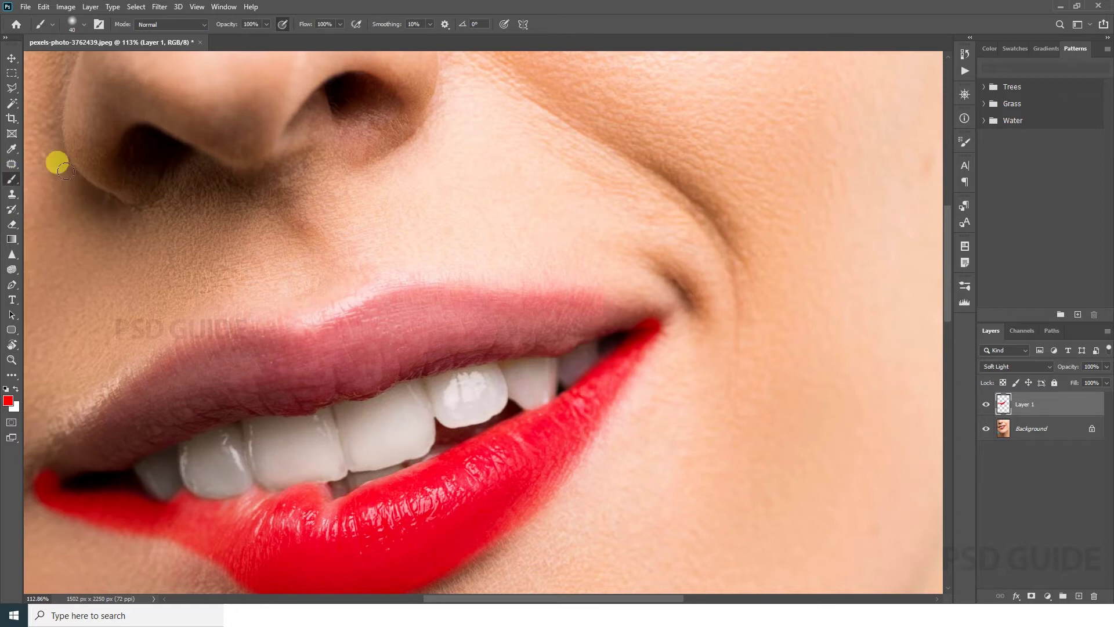
- Outline and fill the whole upper lip with red
mouse_move(646, 328)
mouse_down()
mouse_move(516, 342)
mouse_move(356, 317)
mouse_move(499, 299)
mouse_move(623, 317)
mouse_move(348, 310)
mouse_move(589, 305)
mouse_up()
scroll(589, 306, down, 2)
scroll(590, 306, left, 3)
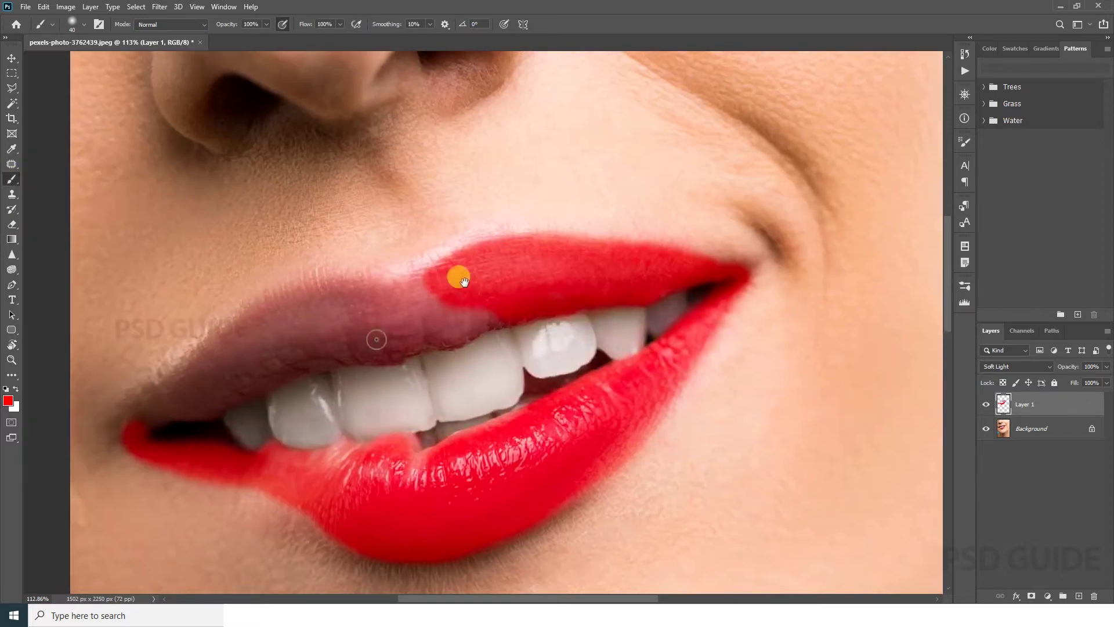
mouse_move(458, 276)
mouse_down()
mouse_move(366, 281)
mouse_move(135, 416)
mouse_up()
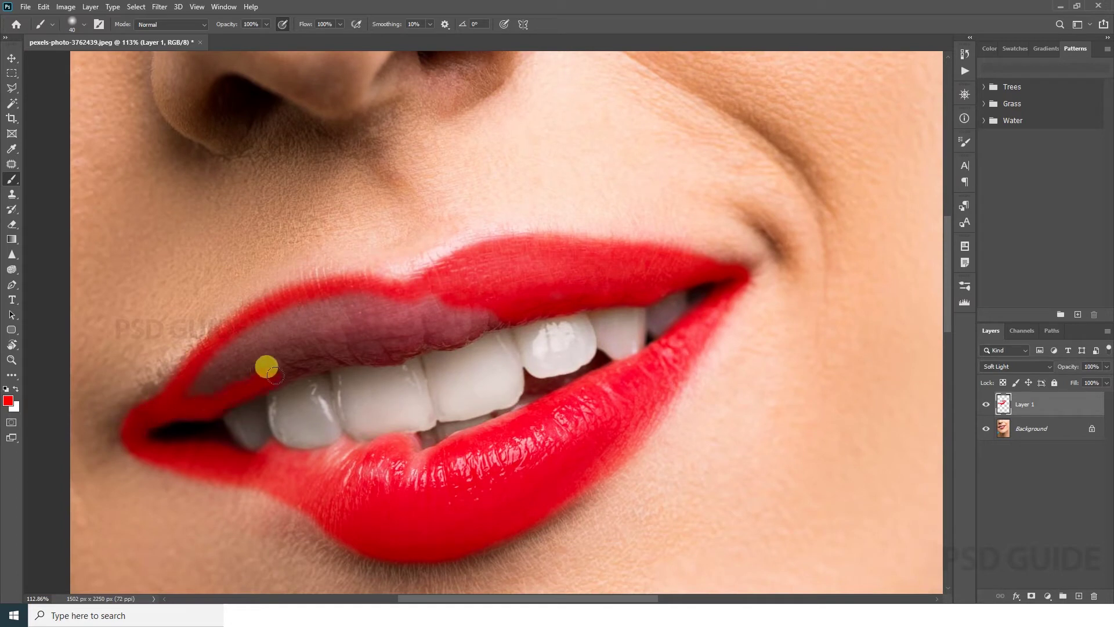
mouse_move(398, 353)
mouse_down()
mouse_move(506, 309)
mouse_move(276, 351)
mouse_move(302, 314)
mouse_move(213, 390)
mouse_move(202, 374)
mouse_up()
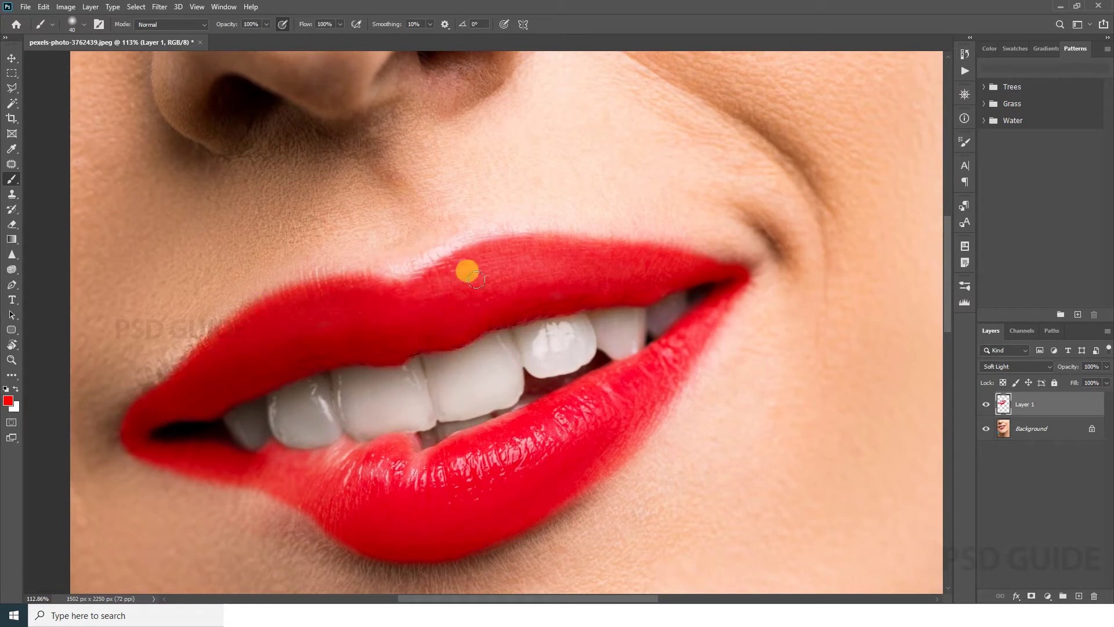
scroll(497, 271, up, 1)
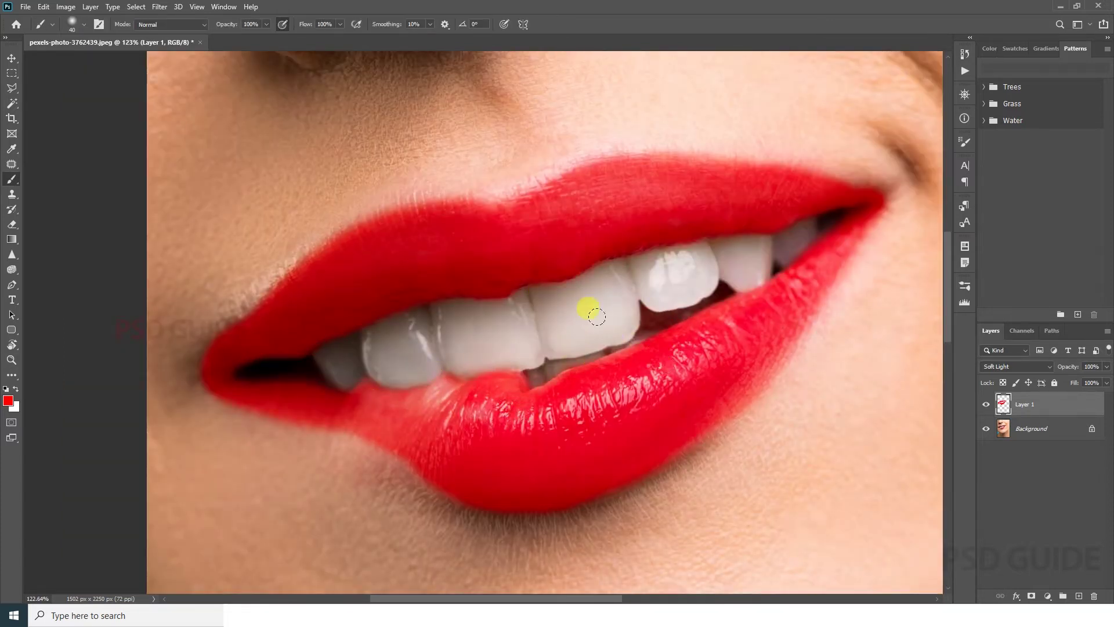
- Set the teeth layer to Overlay and paint white over the front teeth
key(e)
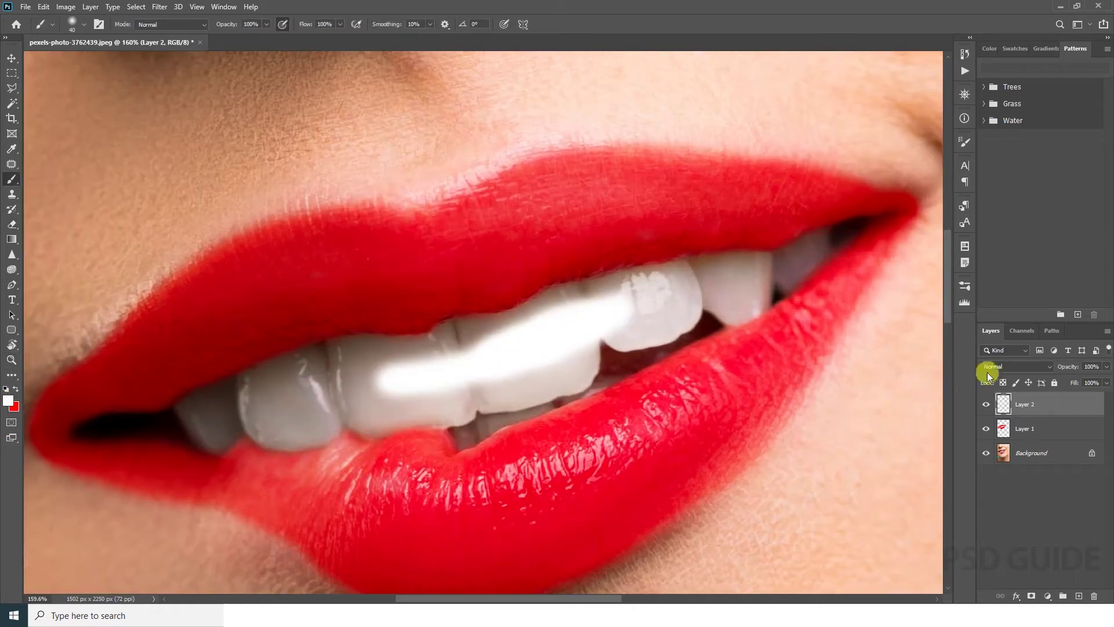
click(988, 374)
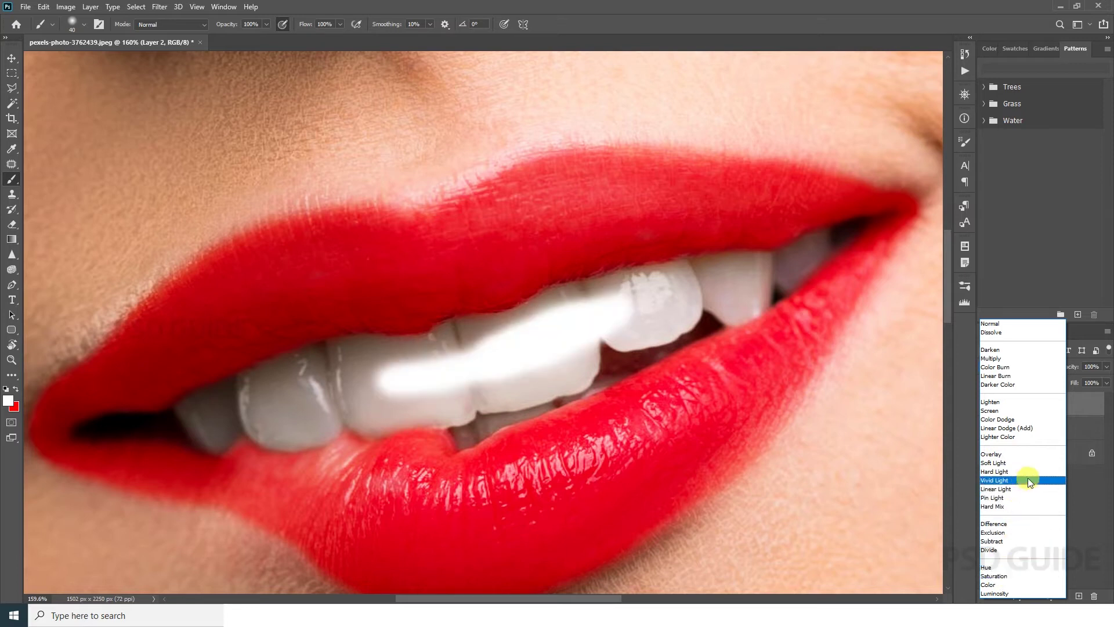
click(1015, 455)
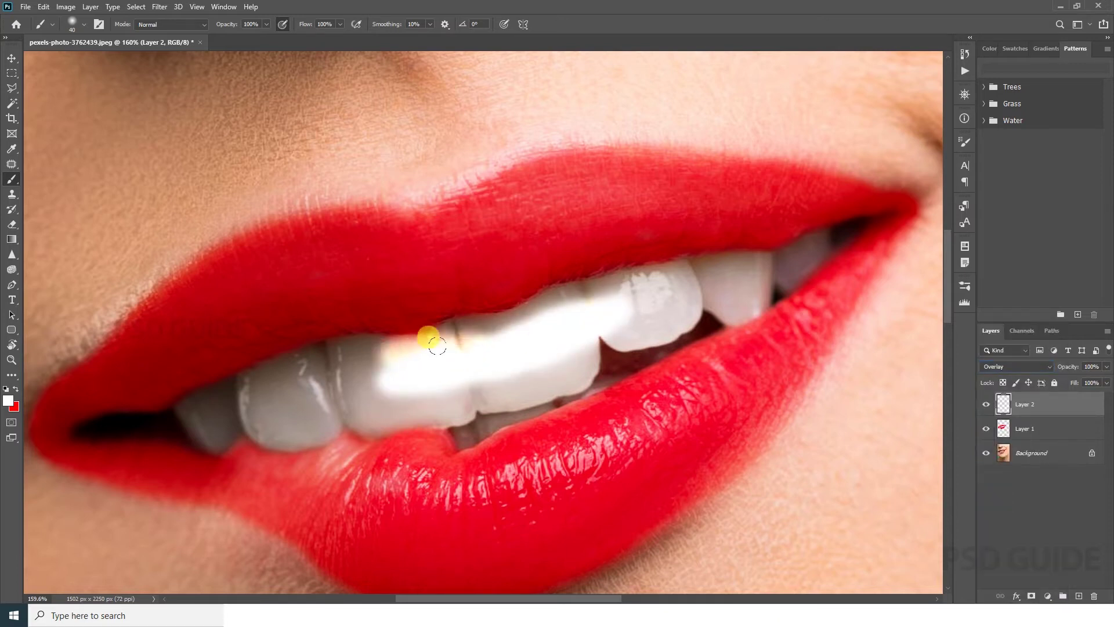
mouse_move(428, 331)
mouse_down()
mouse_move(343, 380)
mouse_move(385, 399)
mouse_move(418, 378)
mouse_move(542, 368)
mouse_move(578, 309)
mouse_move(511, 339)
mouse_move(457, 331)
mouse_up()
key(bracketleft)
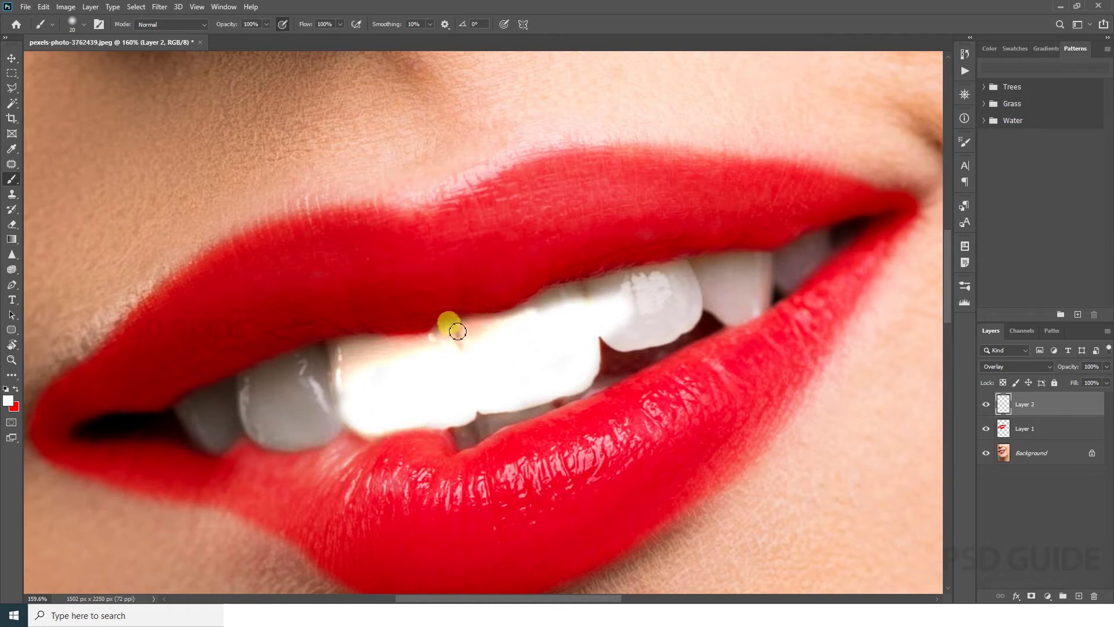
mouse_move(533, 312)
mouse_down()
mouse_move(542, 331)
mouse_move(661, 267)
mouse_move(580, 297)
mouse_up()
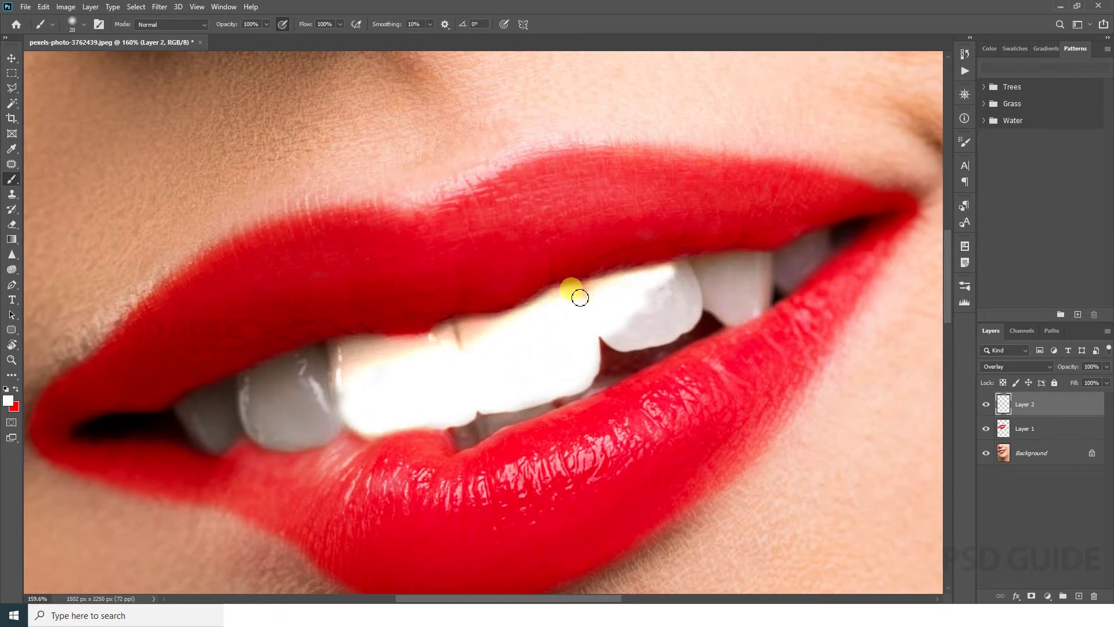
mouse_move(695, 314)
mouse_down()
mouse_move(604, 336)
mouse_move(679, 294)
mouse_move(646, 302)
mouse_up()
- Compare blend modes, then set the whitening layer to Screen at 23% opacity
click(1016, 367)
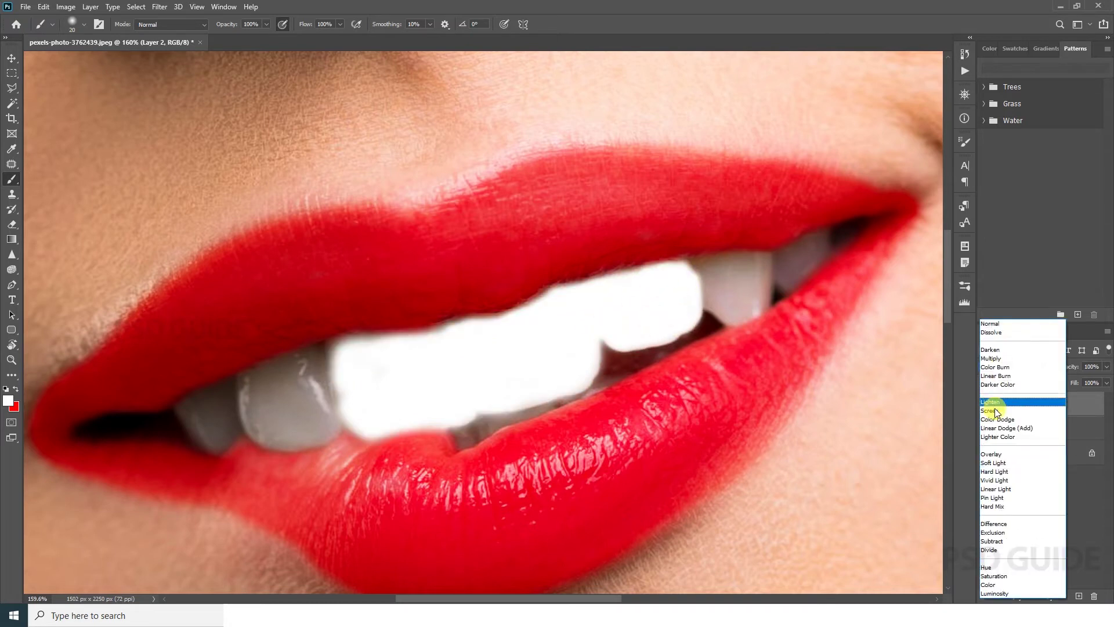
click(998, 466)
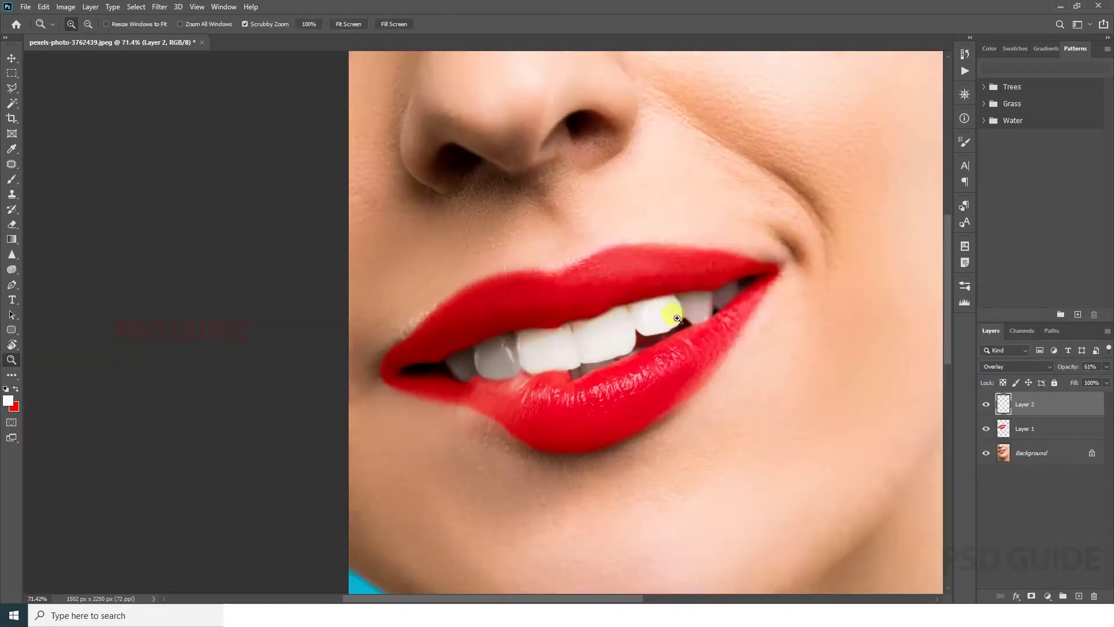
click(987, 405)
click(1016, 367)
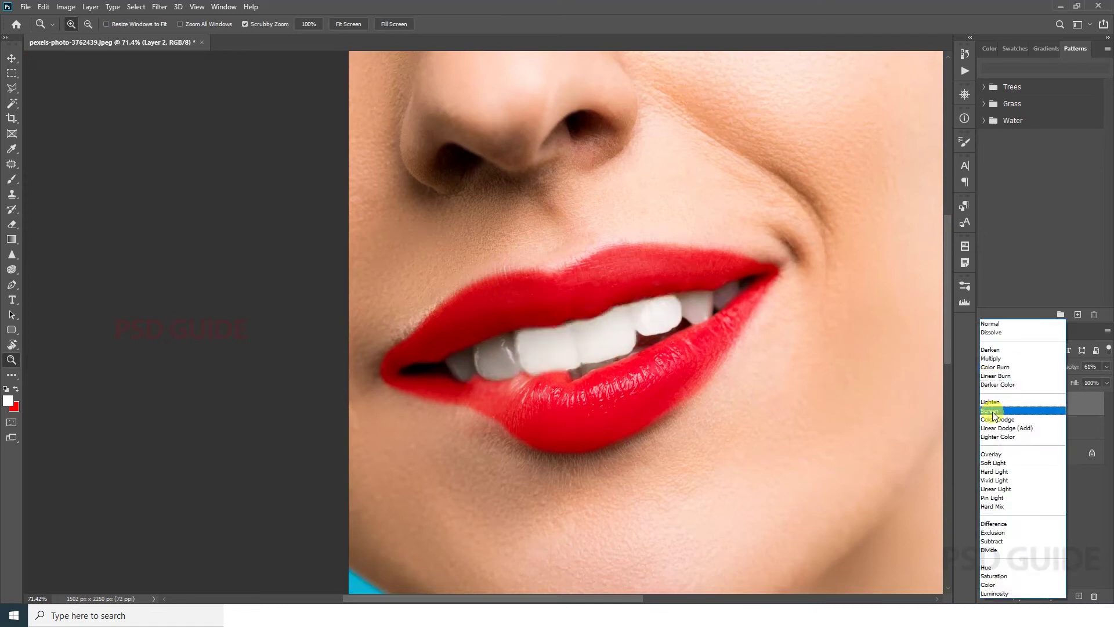
click(1004, 410)
click(1107, 366)
drag(1086, 378, 1066, 380)
click(720, 299)
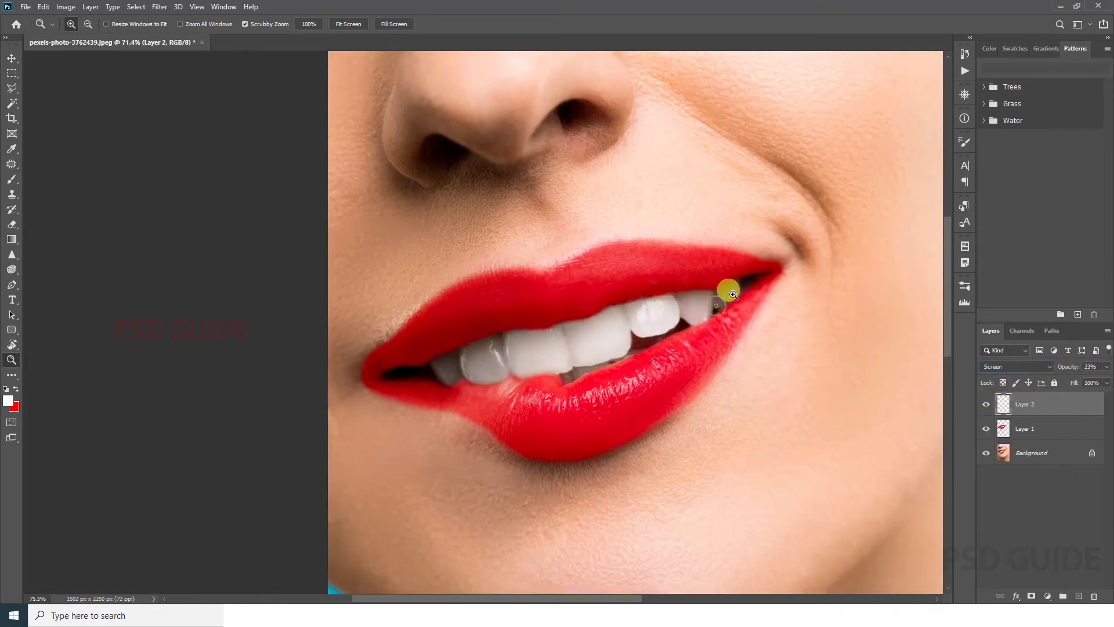
- Paint white over the grey teeth near the right corner and on the left
key(b)
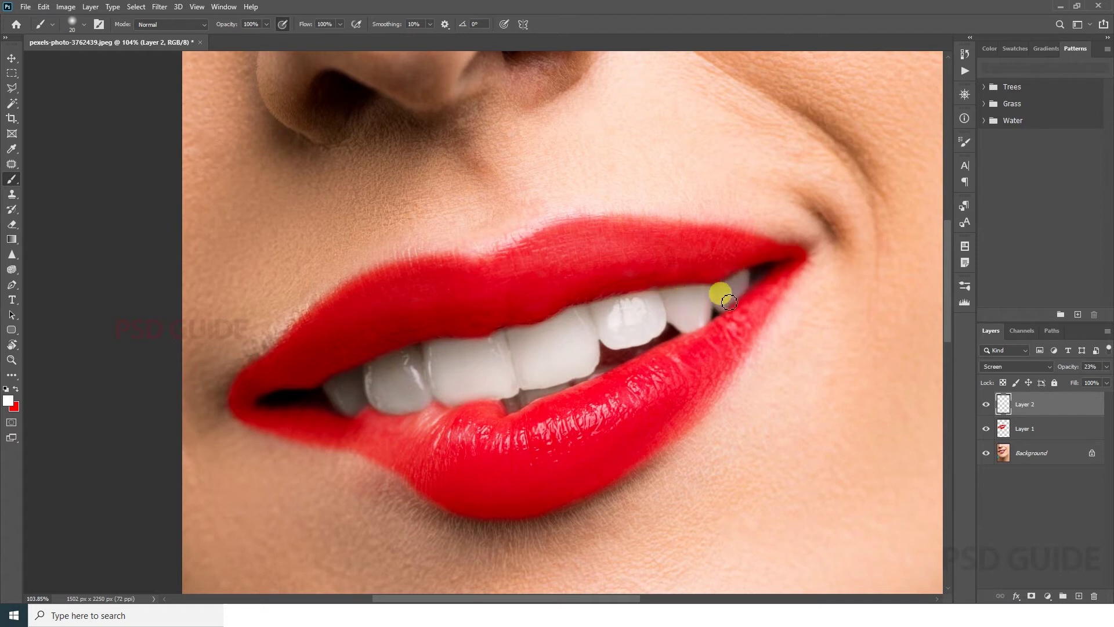
drag(397, 407, 425, 369)
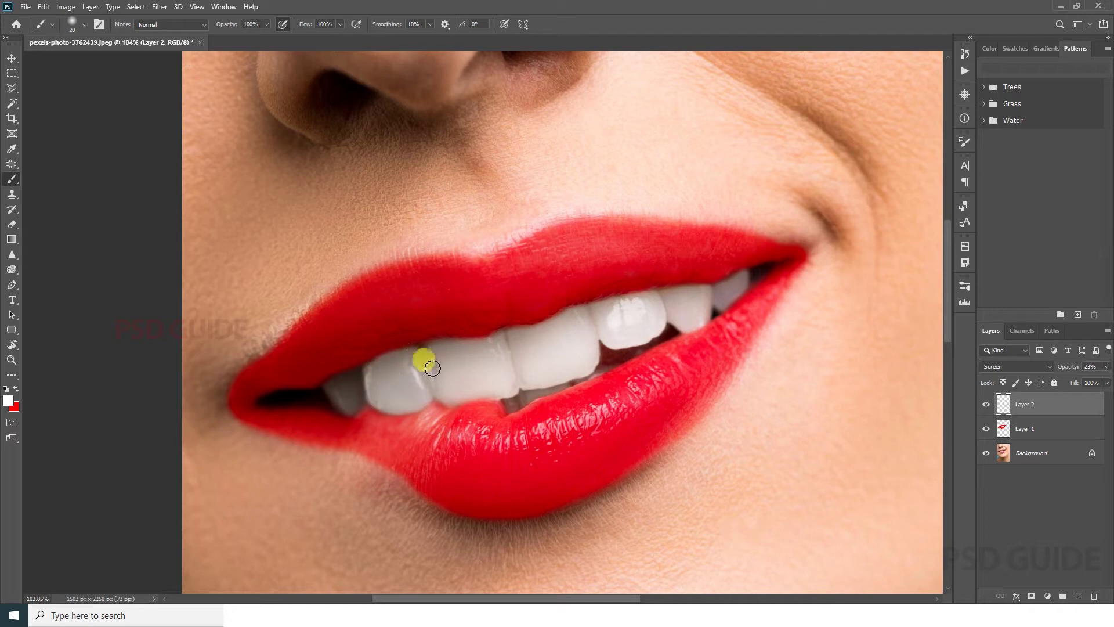
drag(341, 386, 353, 387)
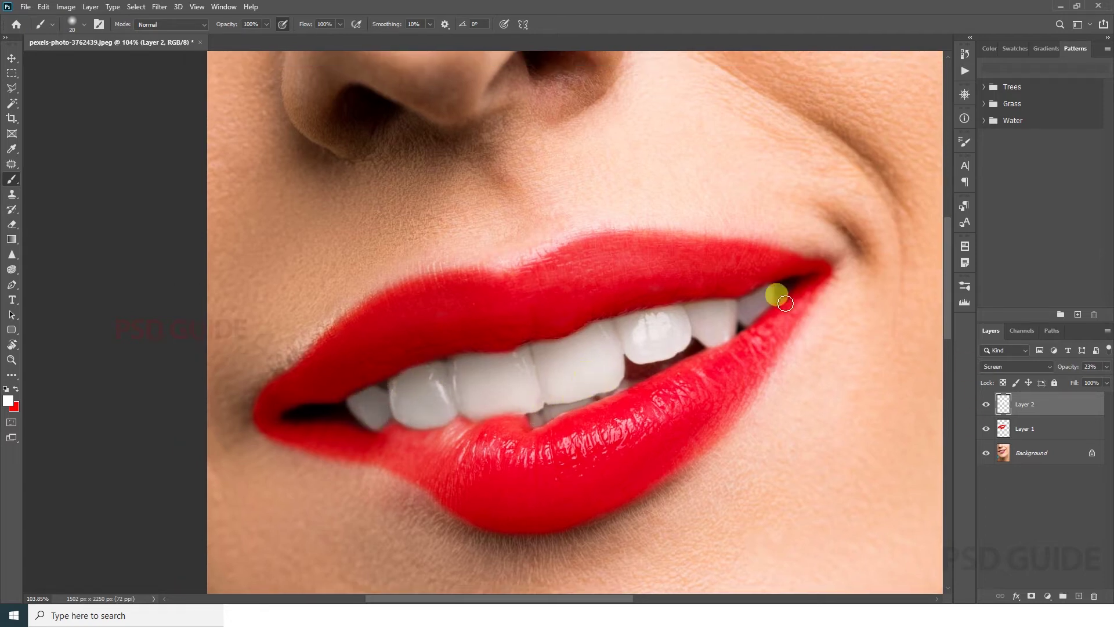
- Add a new layer at 51% fill and brush white over the remaining teeth edges
click(1079, 596)
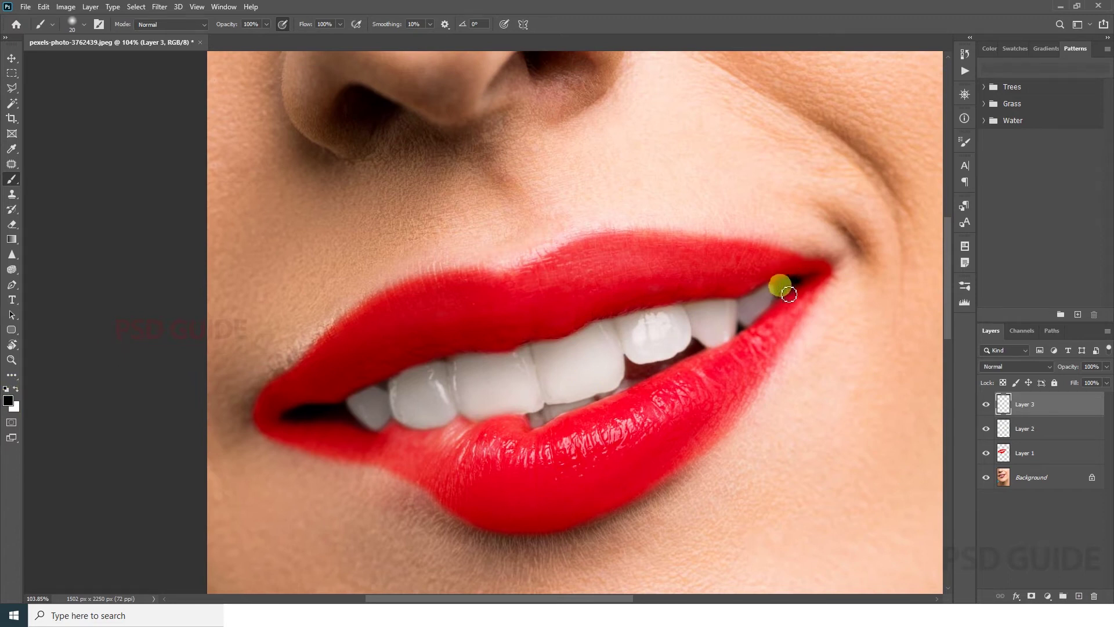
drag(1107, 382, 1077, 393)
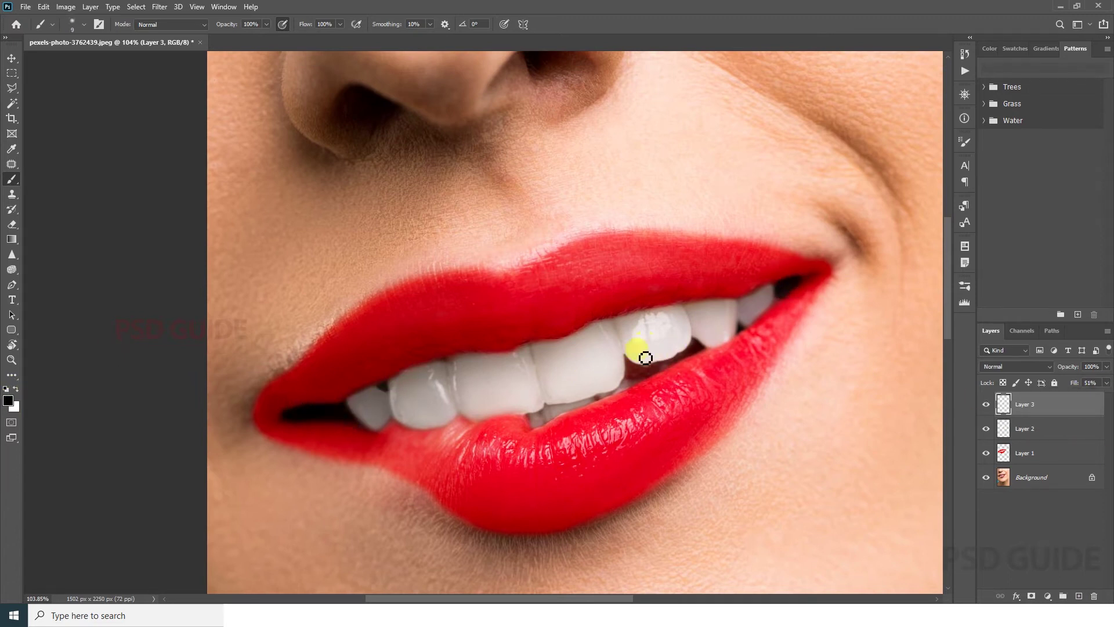
key(x)
scroll(720, 333, up, 3)
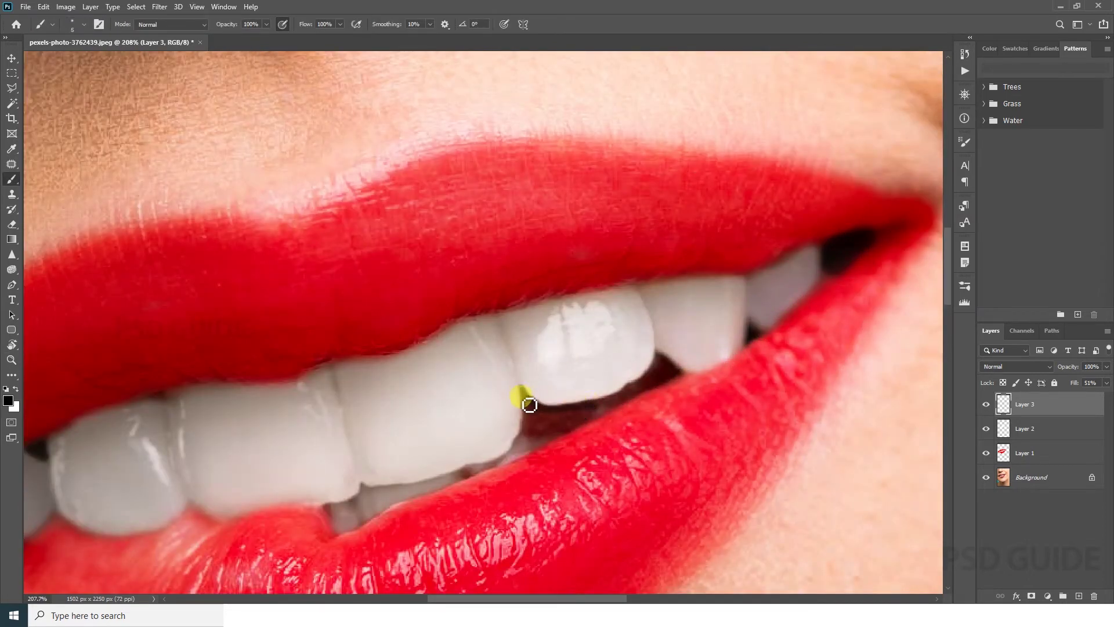
key(bracketright)
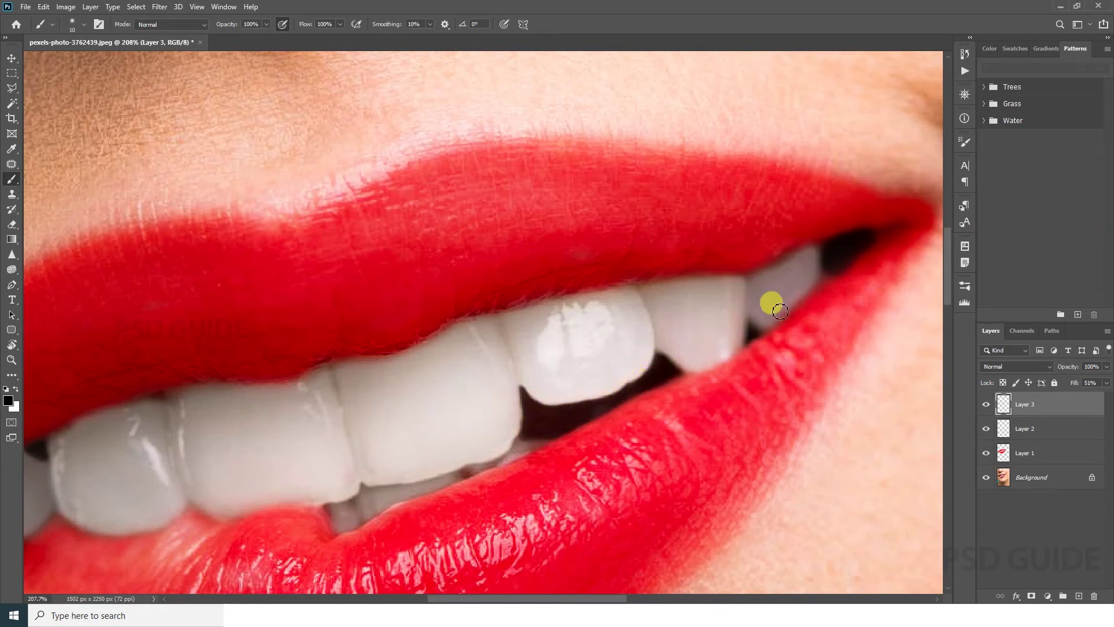
scroll(696, 331, left, 5)
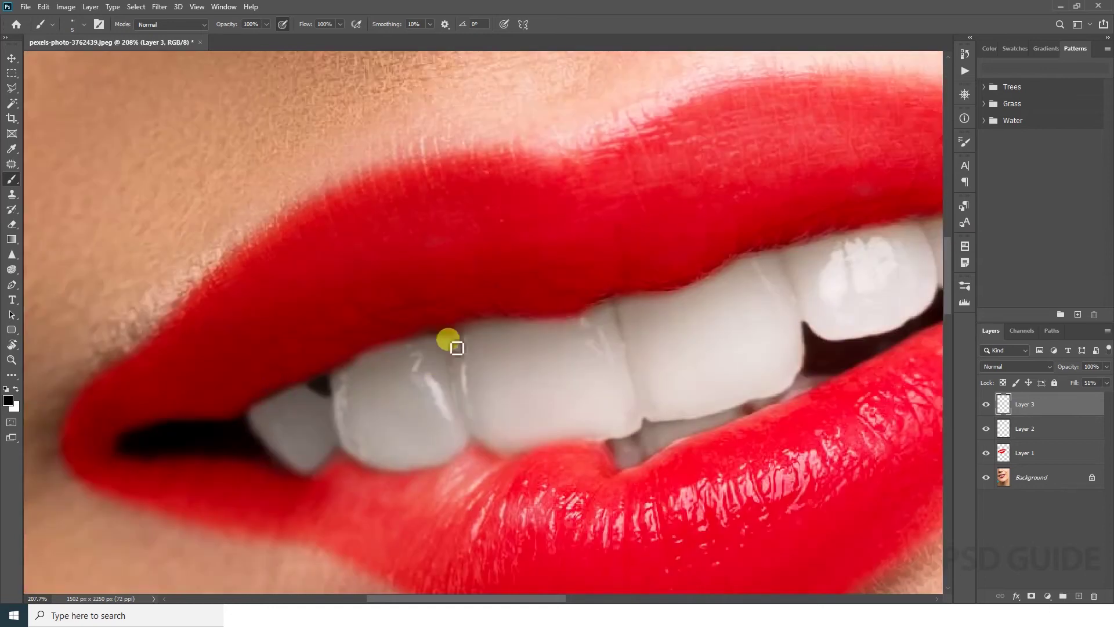
key(z)
key(ctrl+0)
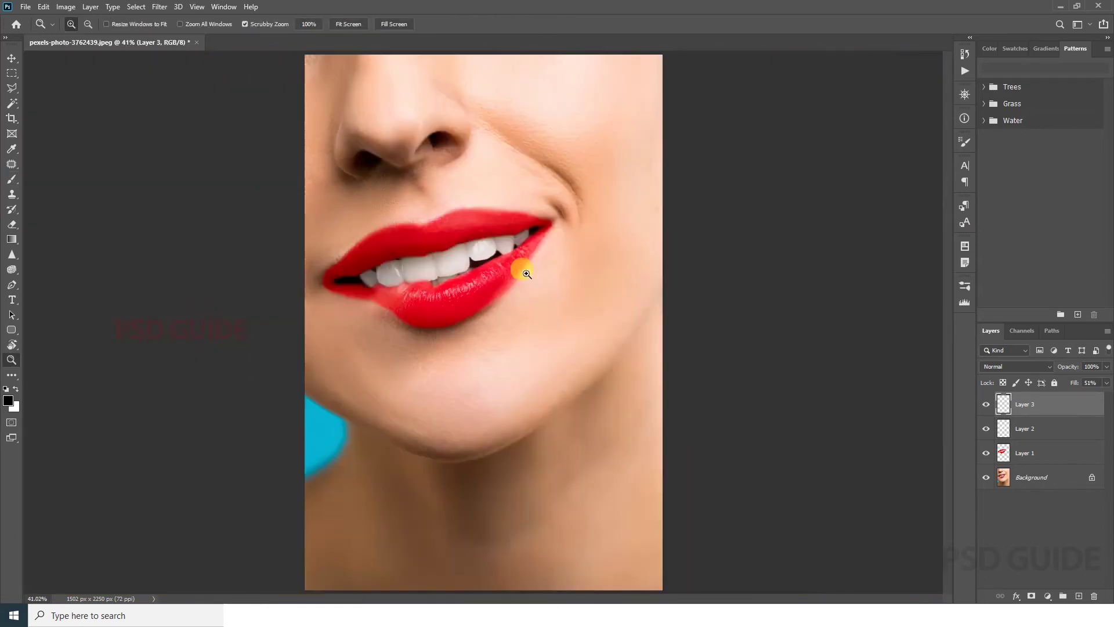
- Select the Background layer and choose the Smudge tool at 17% strength
click(1039, 478)
scroll(43, 304, up, 3)
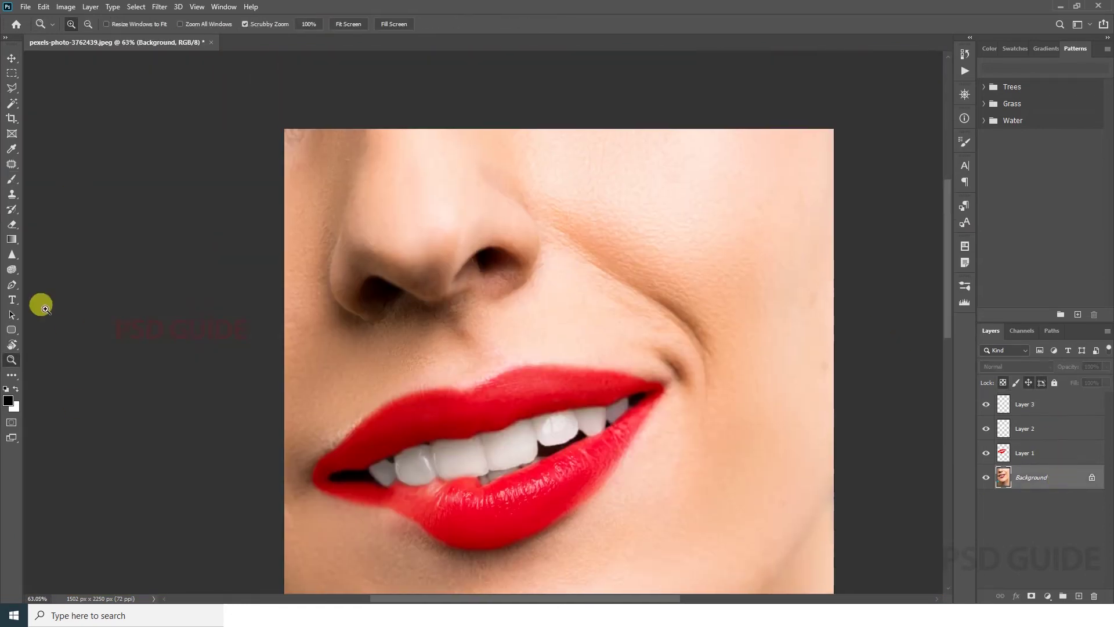
click(11, 255)
click(59, 277)
drag(441, 236, 440, 256)
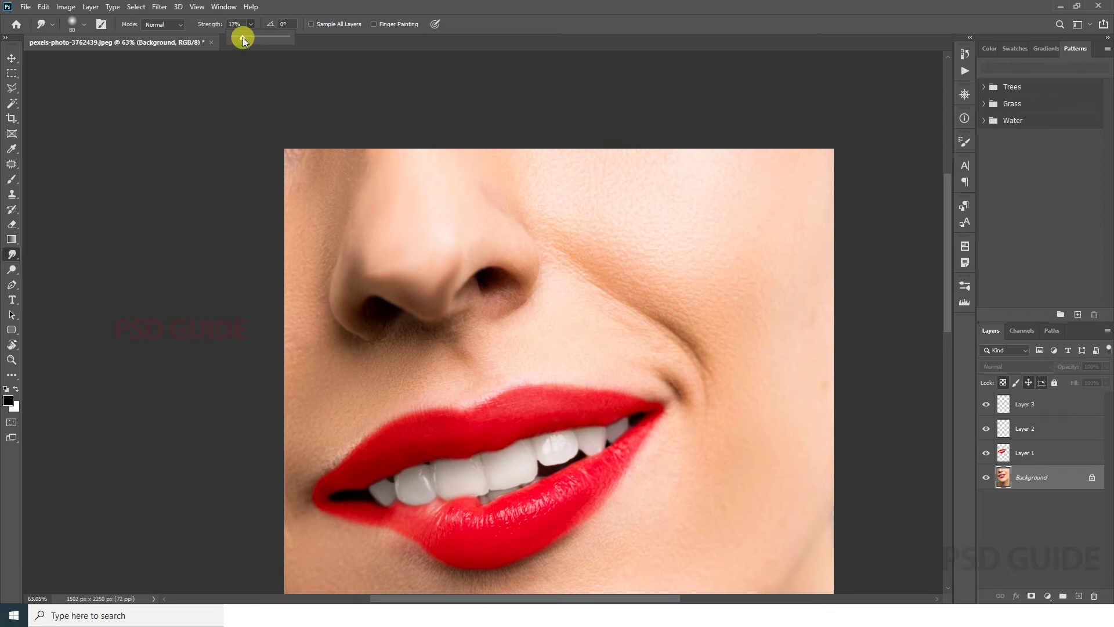
click(519, 262)
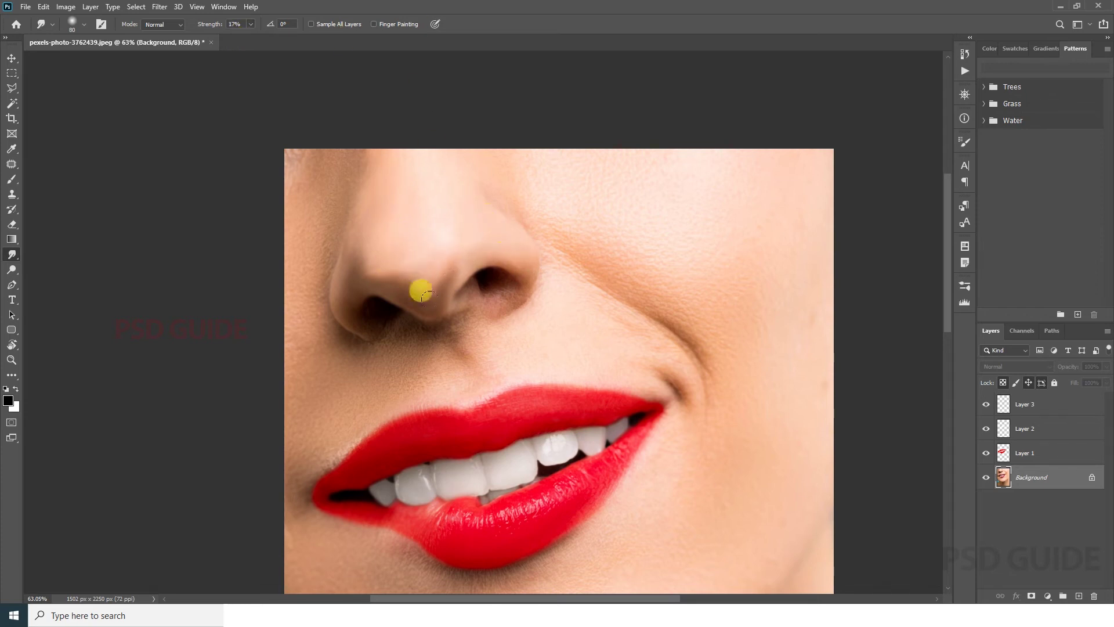
- Smudge the skin around the nose and upper lip
key(z)
drag(473, 249, 443, 268)
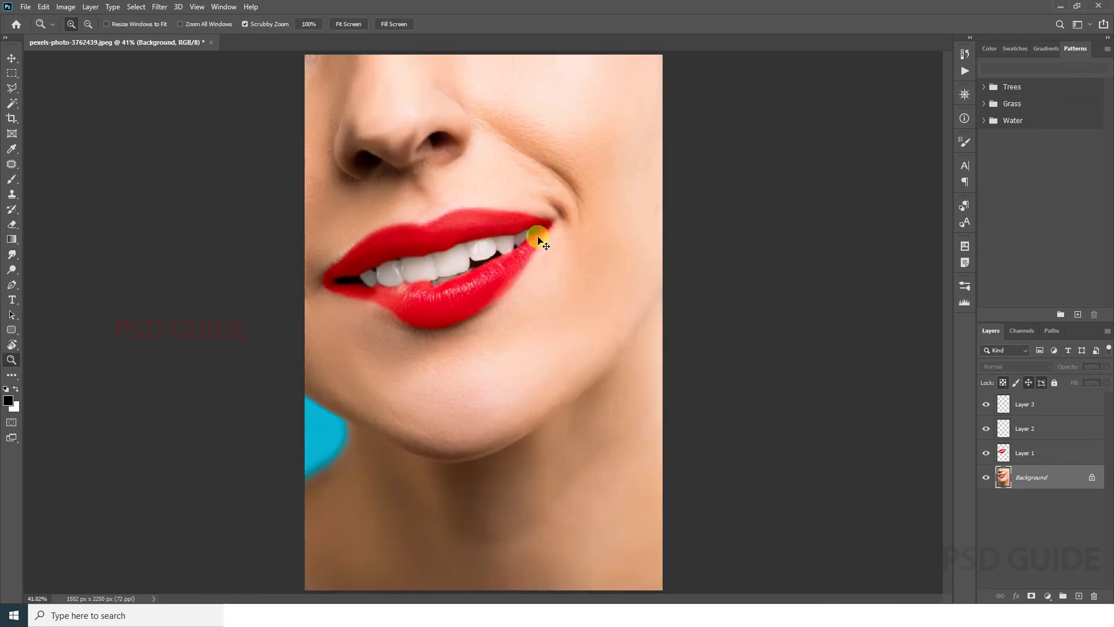
drag(483, 156, 597, 174)
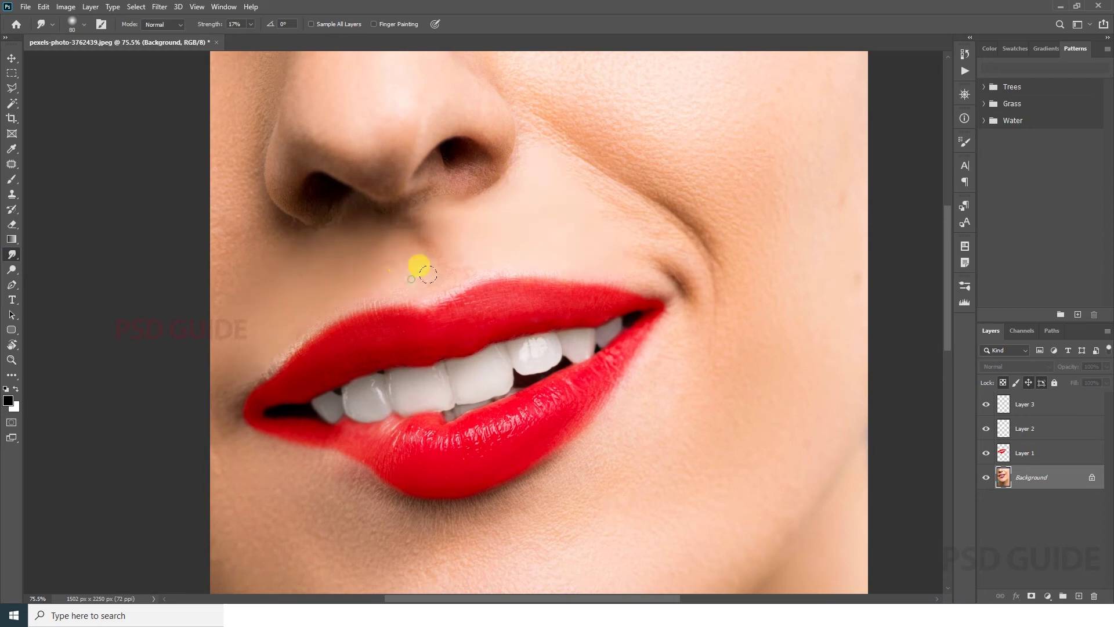
drag(428, 274, 491, 332)
drag(295, 254, 289, 401)
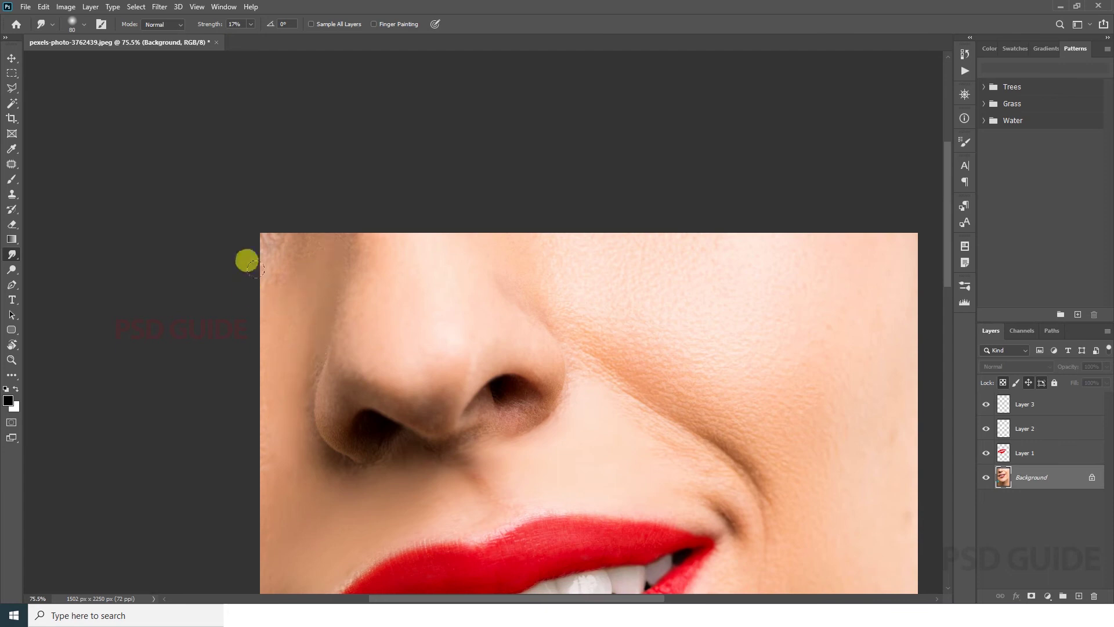
scroll(414, 274, down, 3)
key(ctrl+0)
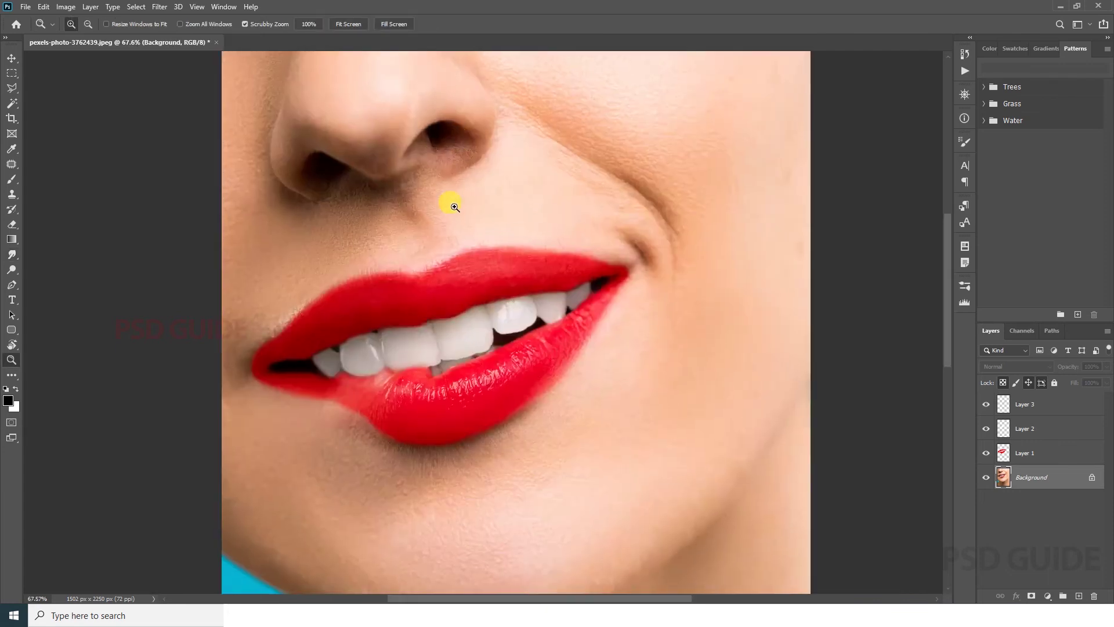
click(1025, 453)
shift+click(1025, 406)
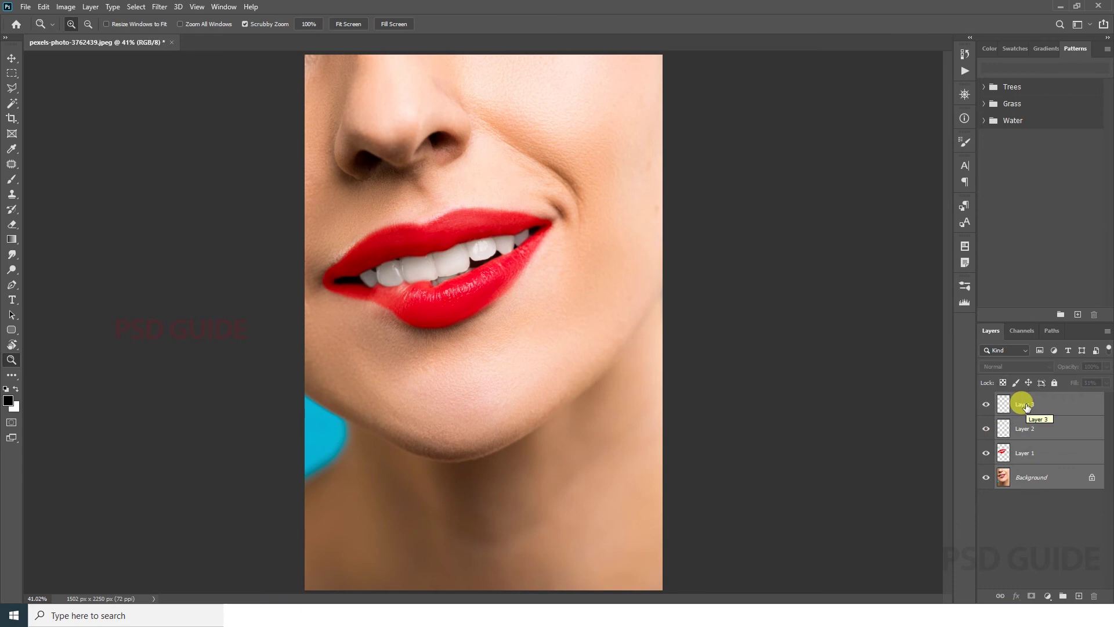
- Flatten all layers into the Background and test a slight contrast raise
right_click(1025, 405)
click(899, 476)
click(65, 6)
click(192, 33)
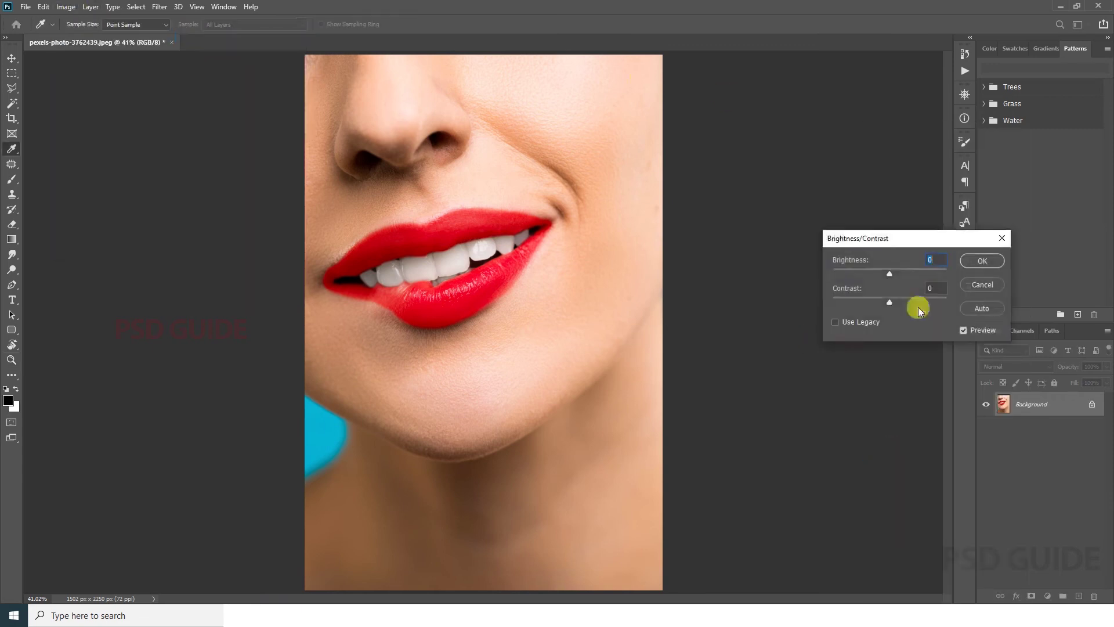
drag(892, 302, 897, 301)
click(982, 260)
- Open Curves and Levels and close them without changes
click(66, 6)
click(225, 59)
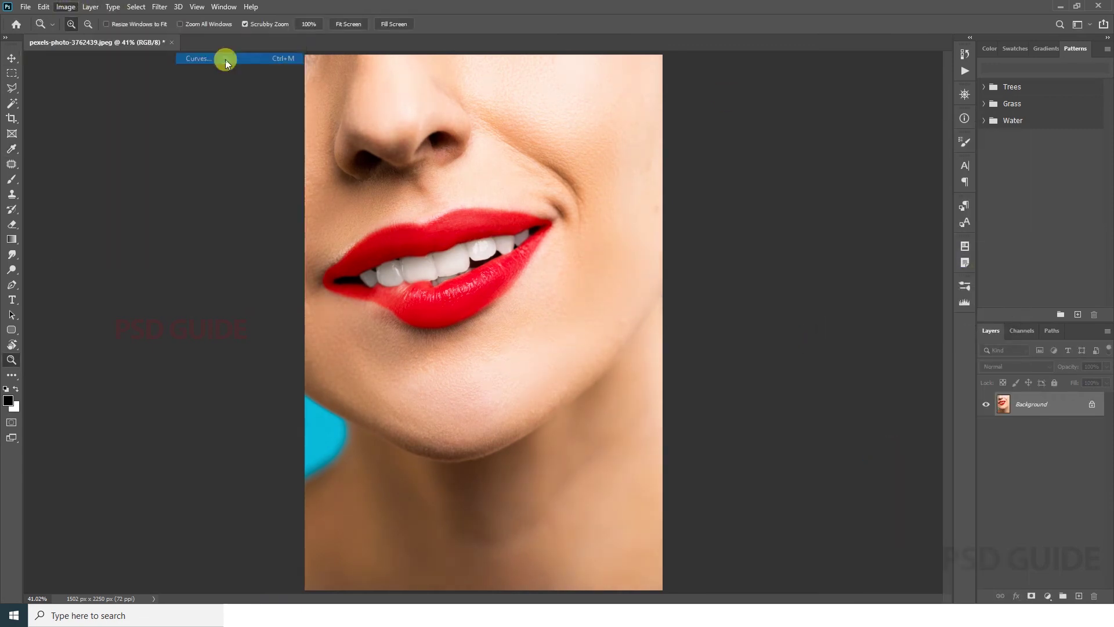
click(1019, 200)
click(66, 7)
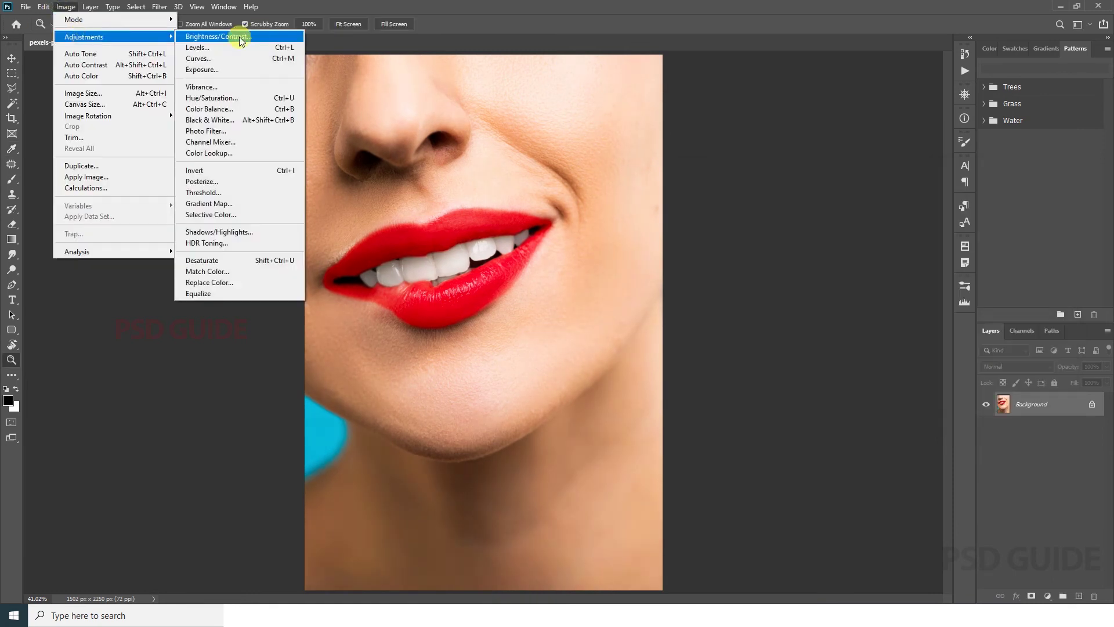
click(225, 47)
key(Return)
- Try a -14 hue shift on the Reds in Hue/Saturation, then discard it
key(ctrl+u)
click(803, 257)
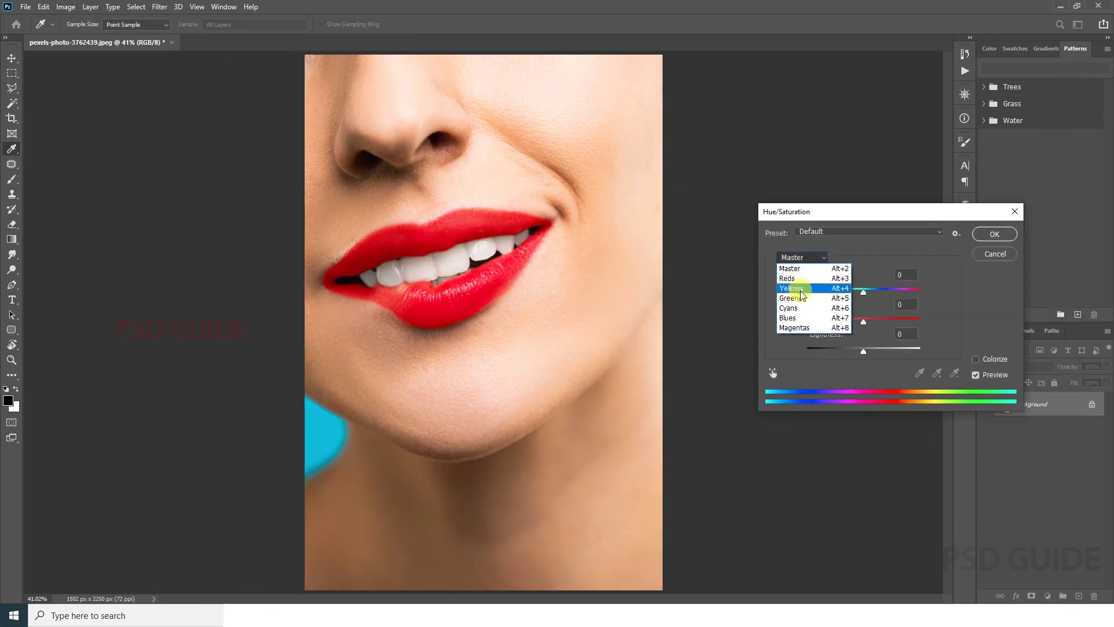
click(793, 285)
mouse_move(863, 289)
mouse_down()
mouse_move(838, 318)
mouse_move(876, 320)
mouse_up()
click(995, 254)
key(z)
key(ctrl+b)
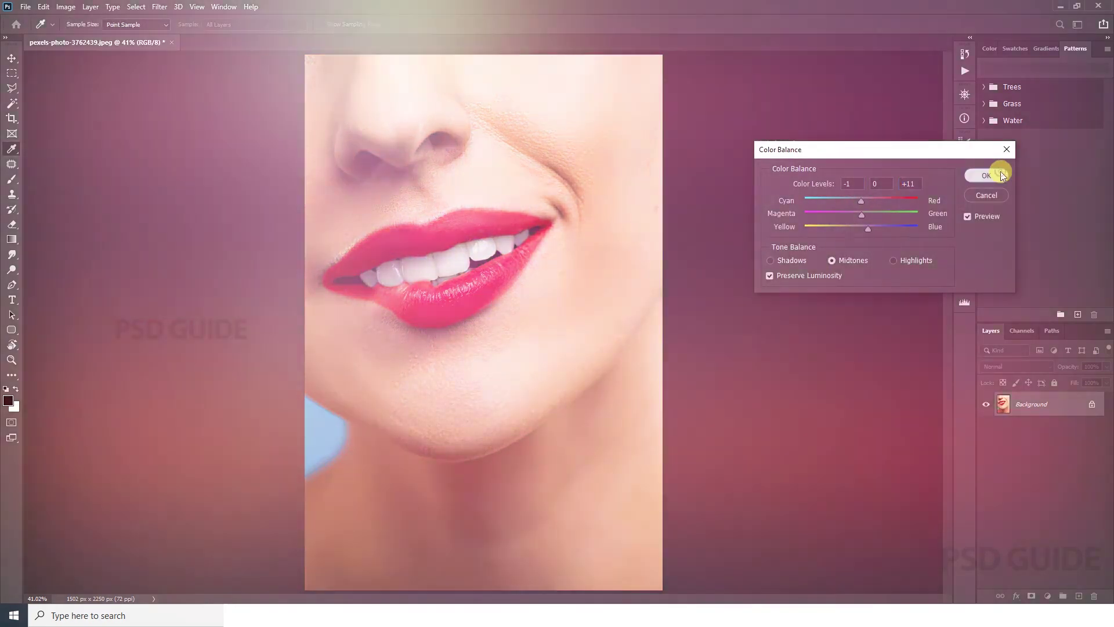
- Confirm the Color Balance midtones of -1, 0, +11 for the pinkish finish
click(986, 175)
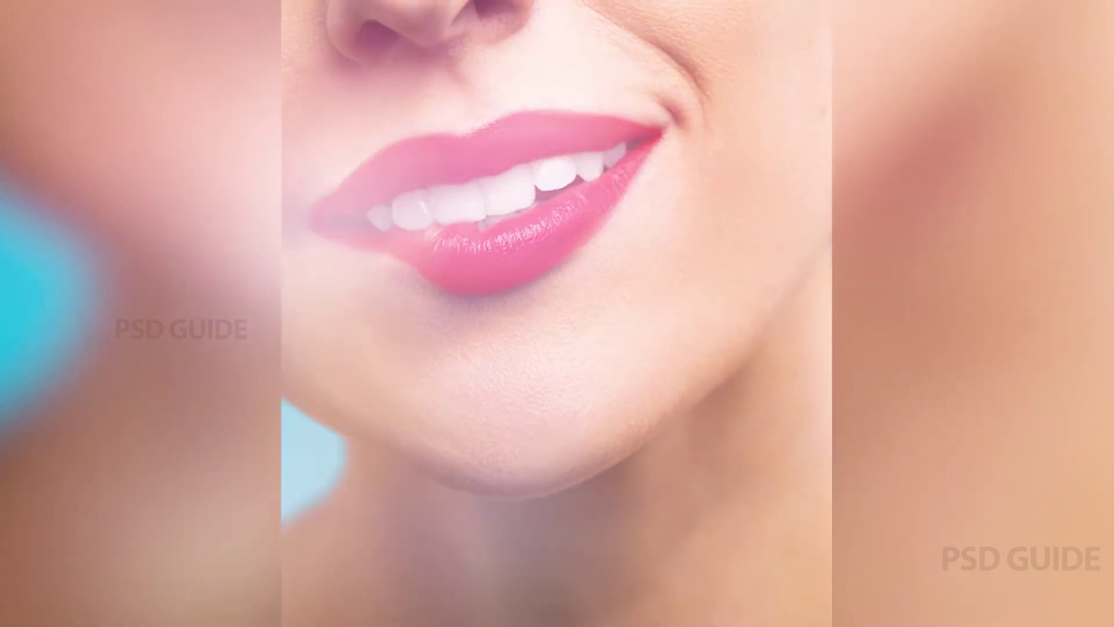